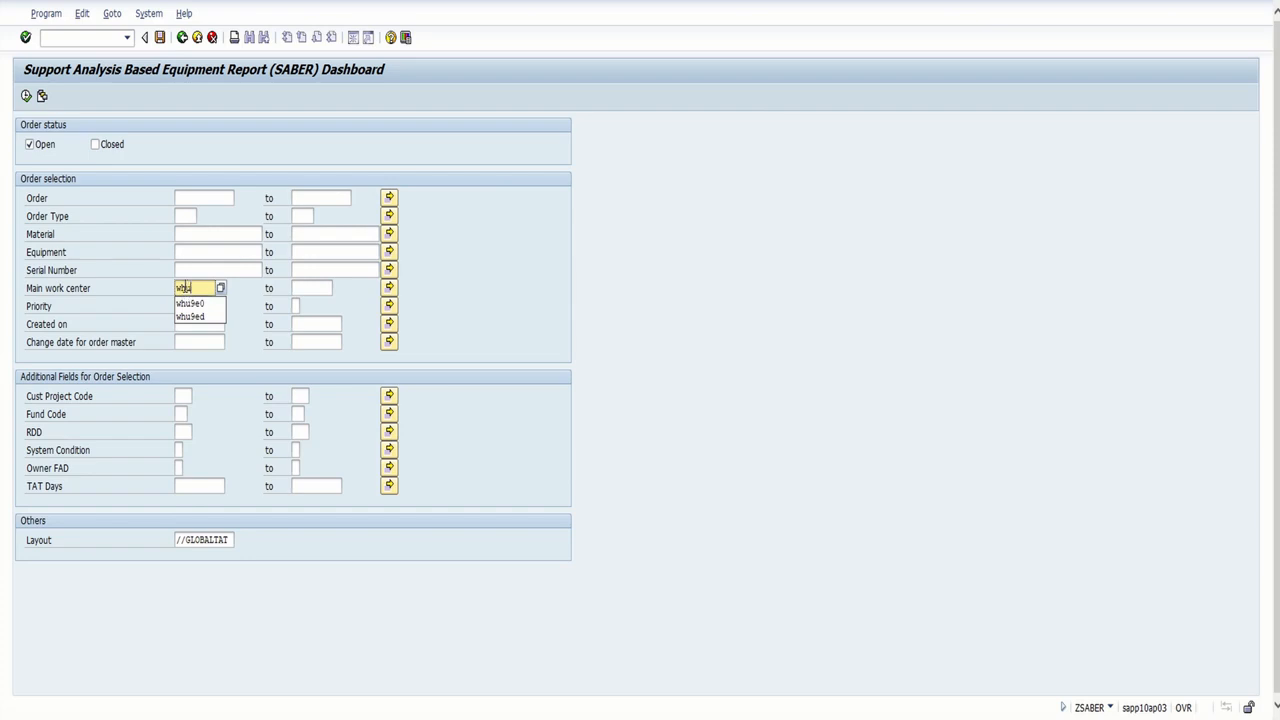
# Run the report for open orders of main work center WHU9E0 and look through the resulting list
pyautogui.write('0')
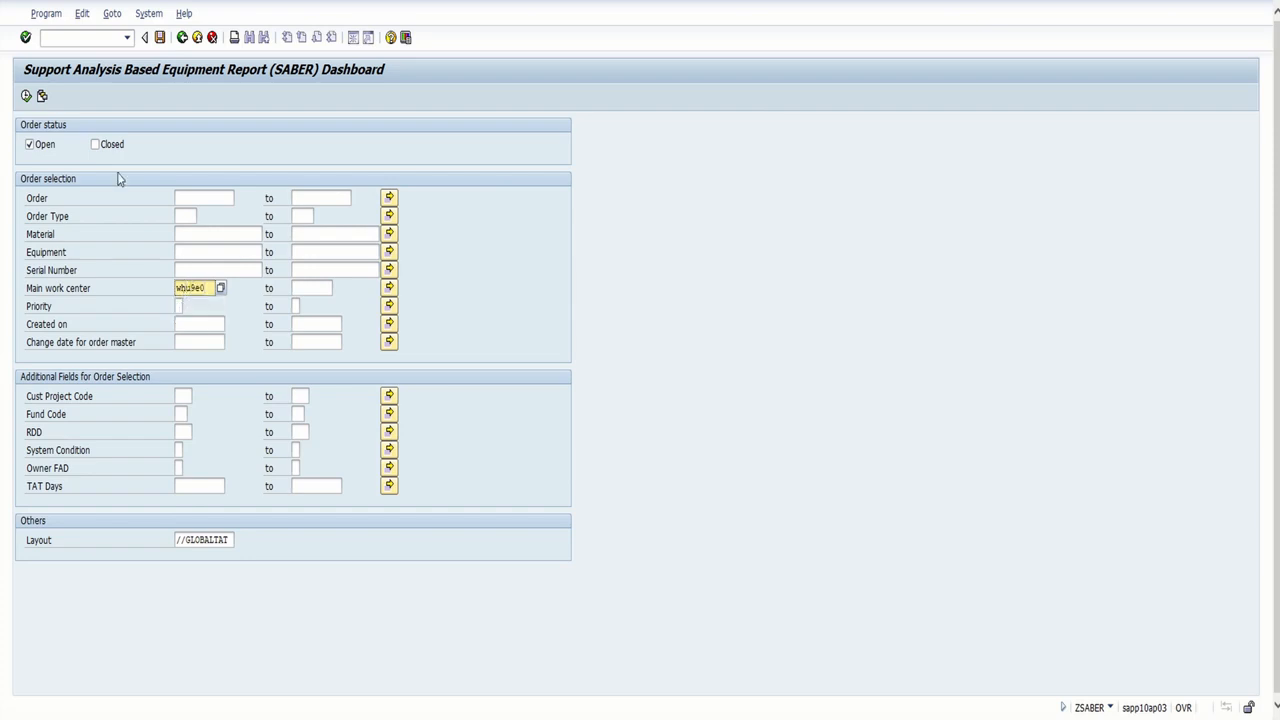
pyautogui.click(26, 95)
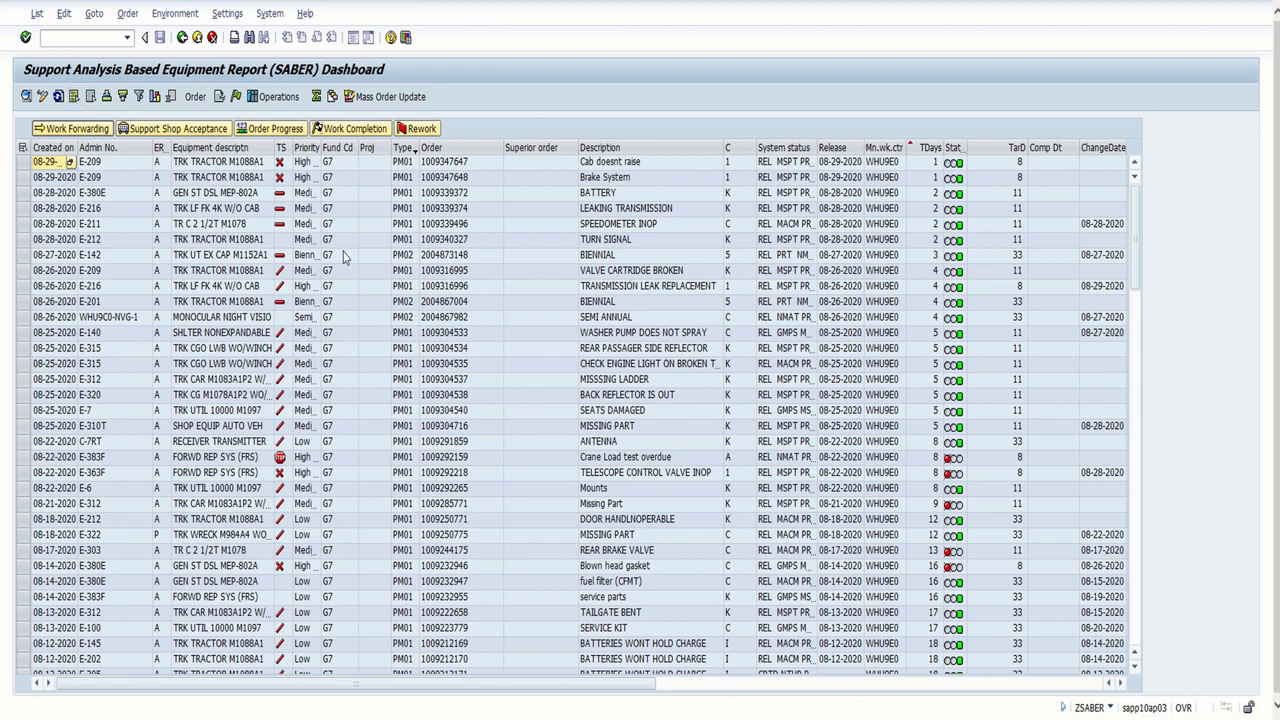
pyautogui.scroll(-6, 350, 252)
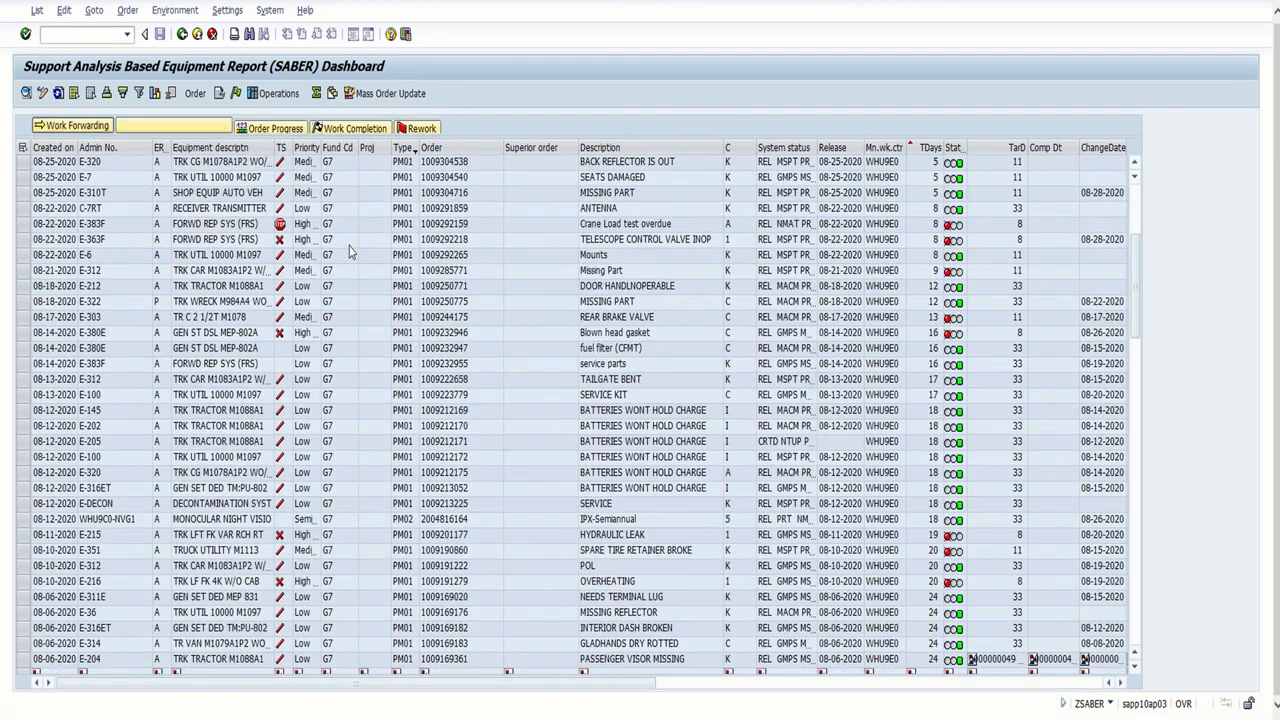
pyautogui.scroll(-4, 350, 252)
pyautogui.scroll(-3, 350, 252)
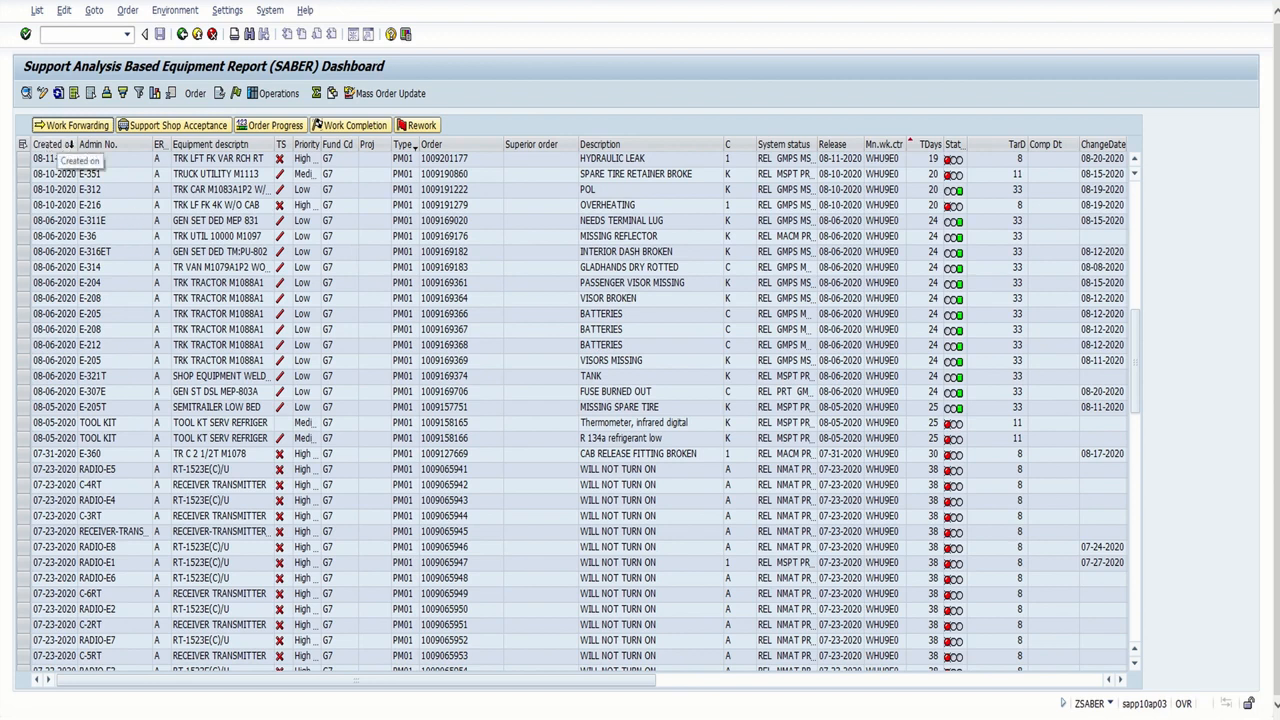
# Sort the open orders by Created on in ascending order and widen that column to fit the full dates
pyautogui.moveTo(78, 146); pyautogui.dragTo(88, 148)
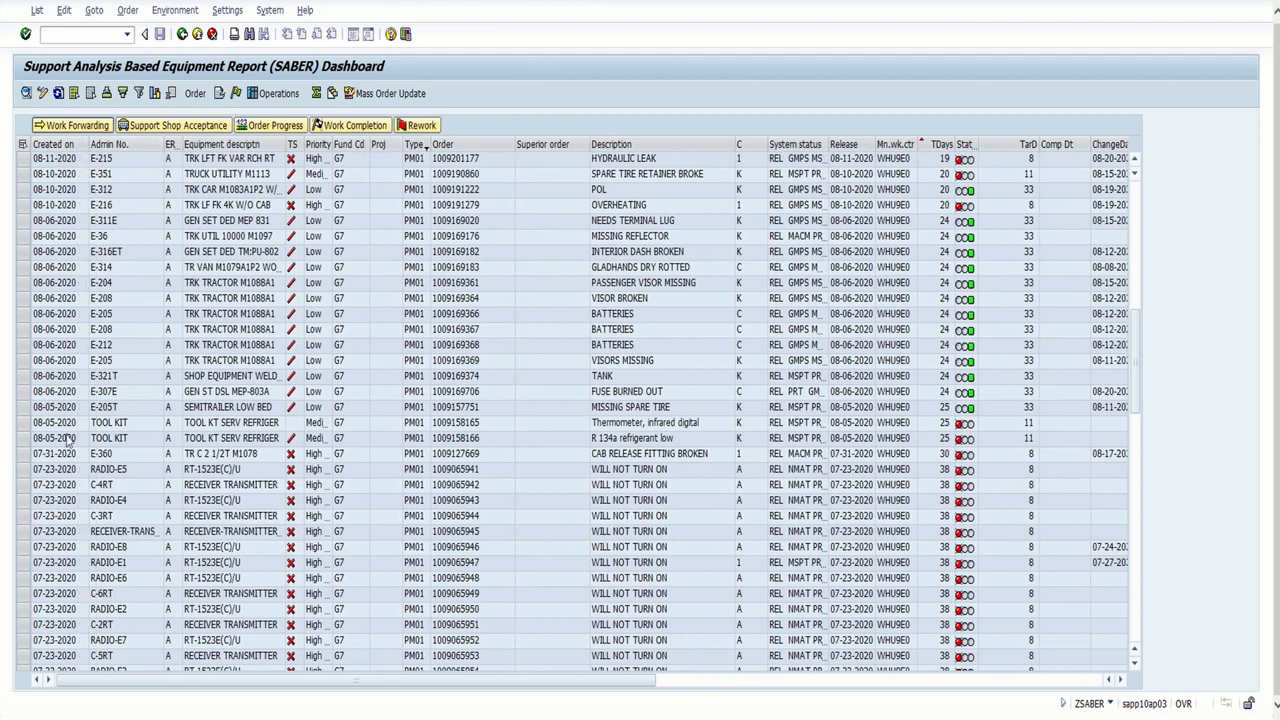
pyautogui.scroll(11, 70, 365)
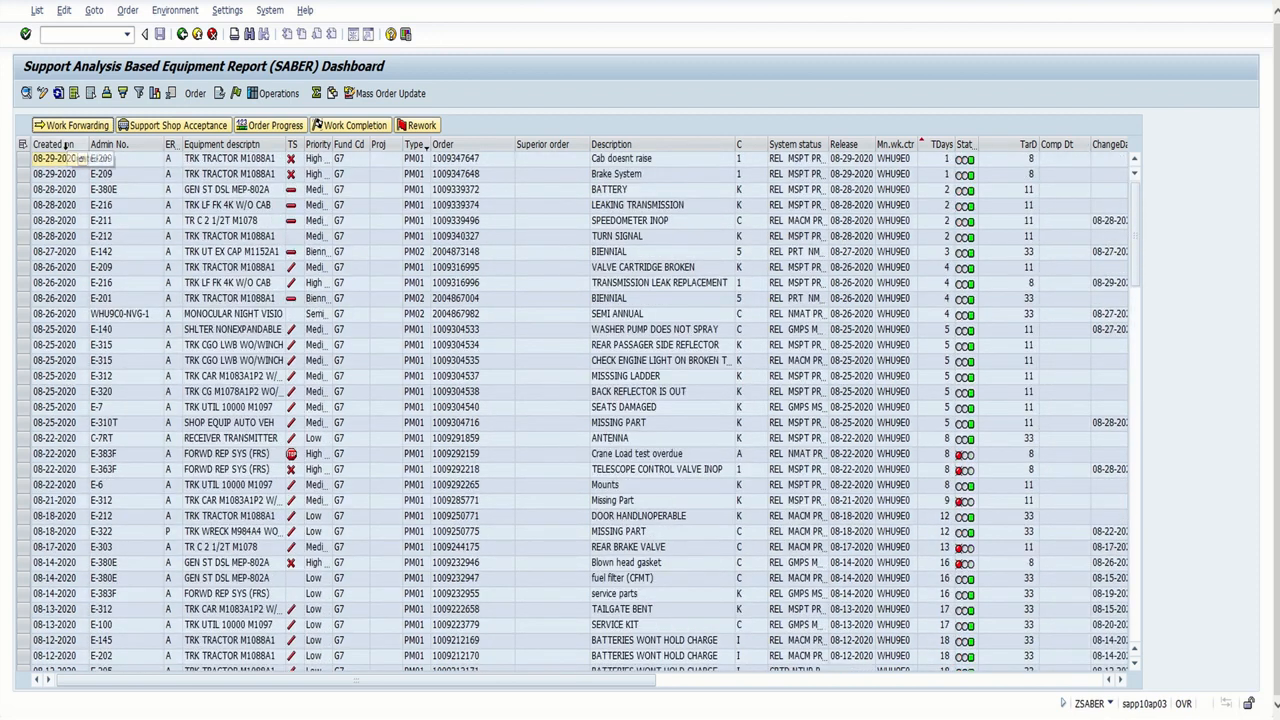
pyautogui.click(62, 145)
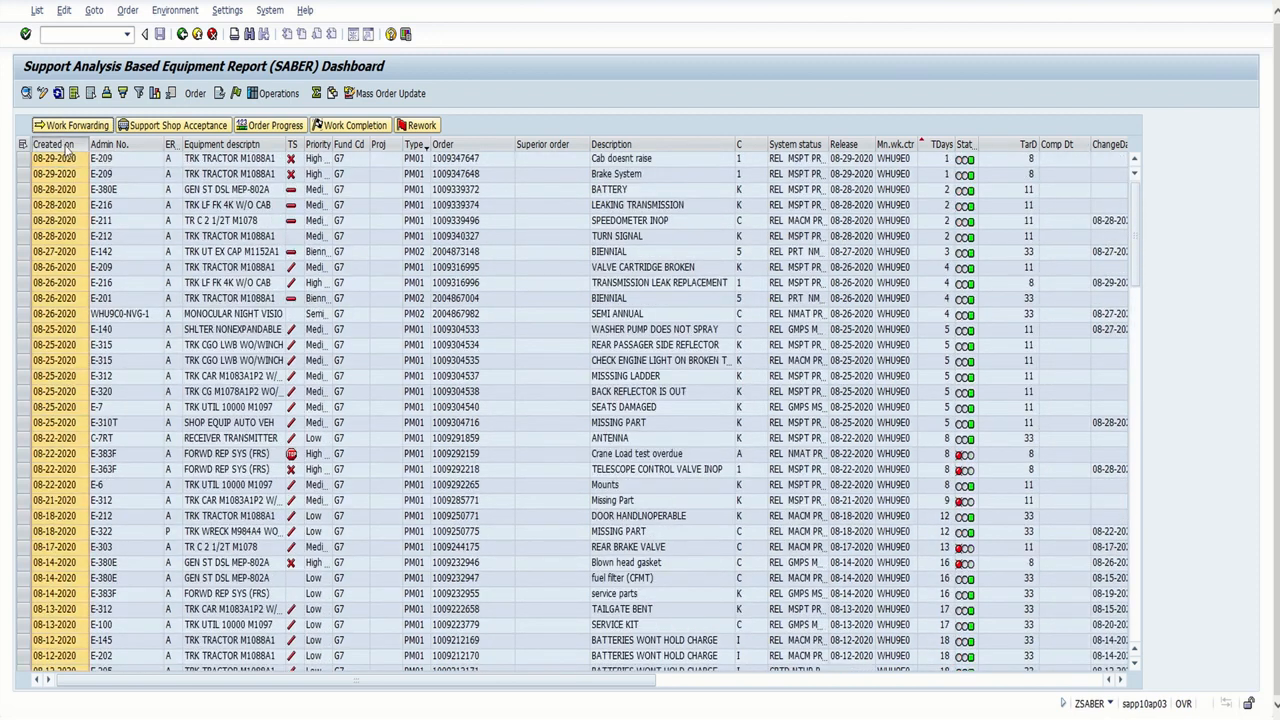
pyautogui.rightClick(64, 146)
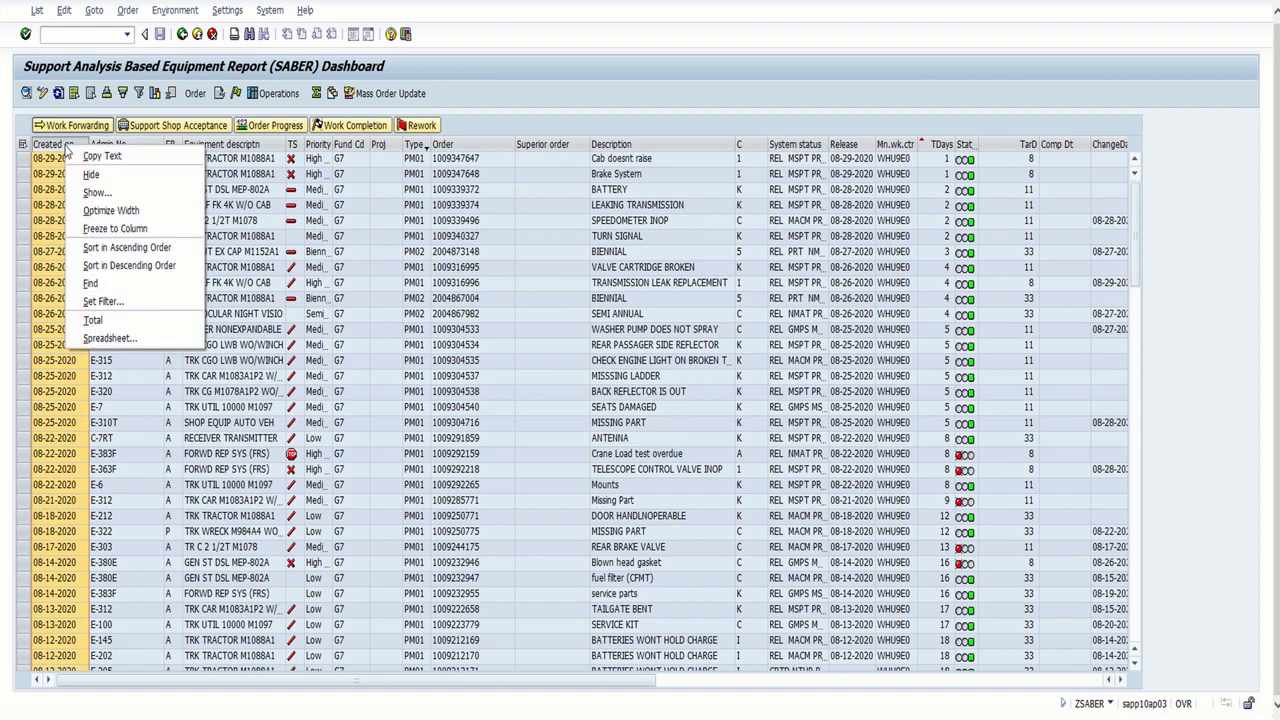
pyautogui.click(114, 248)
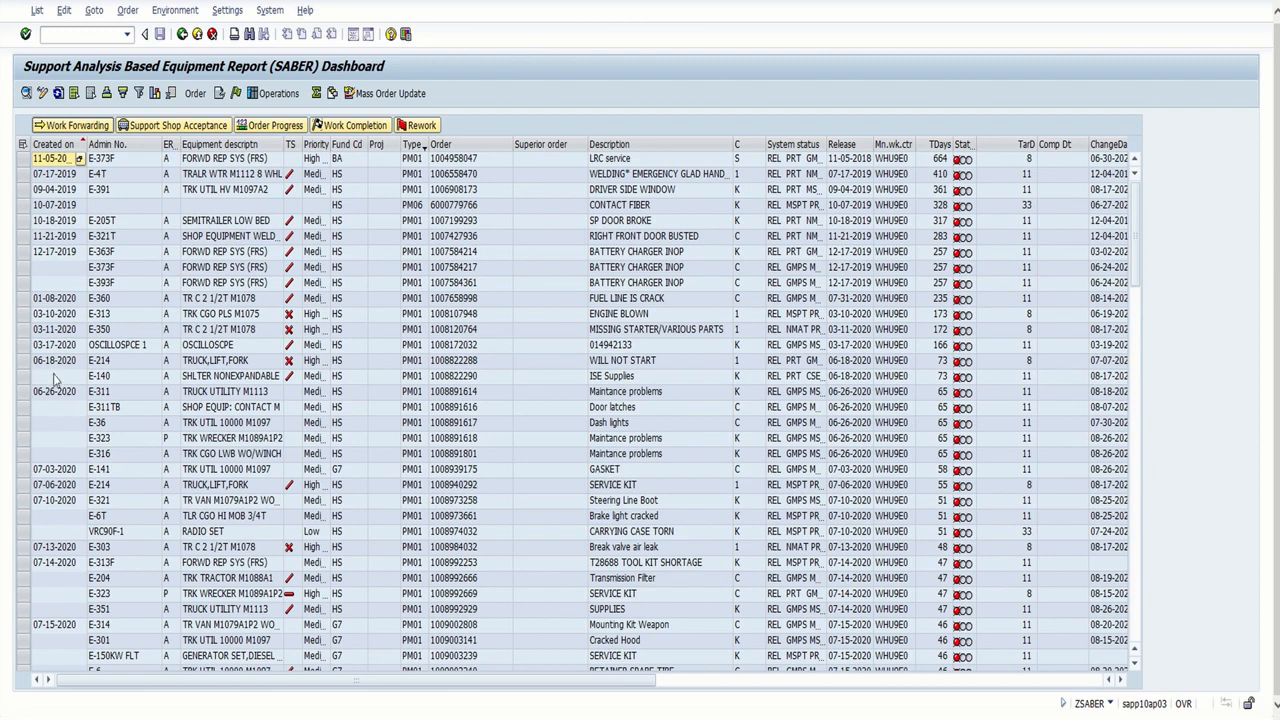
pyautogui.doubleClick(87, 144)
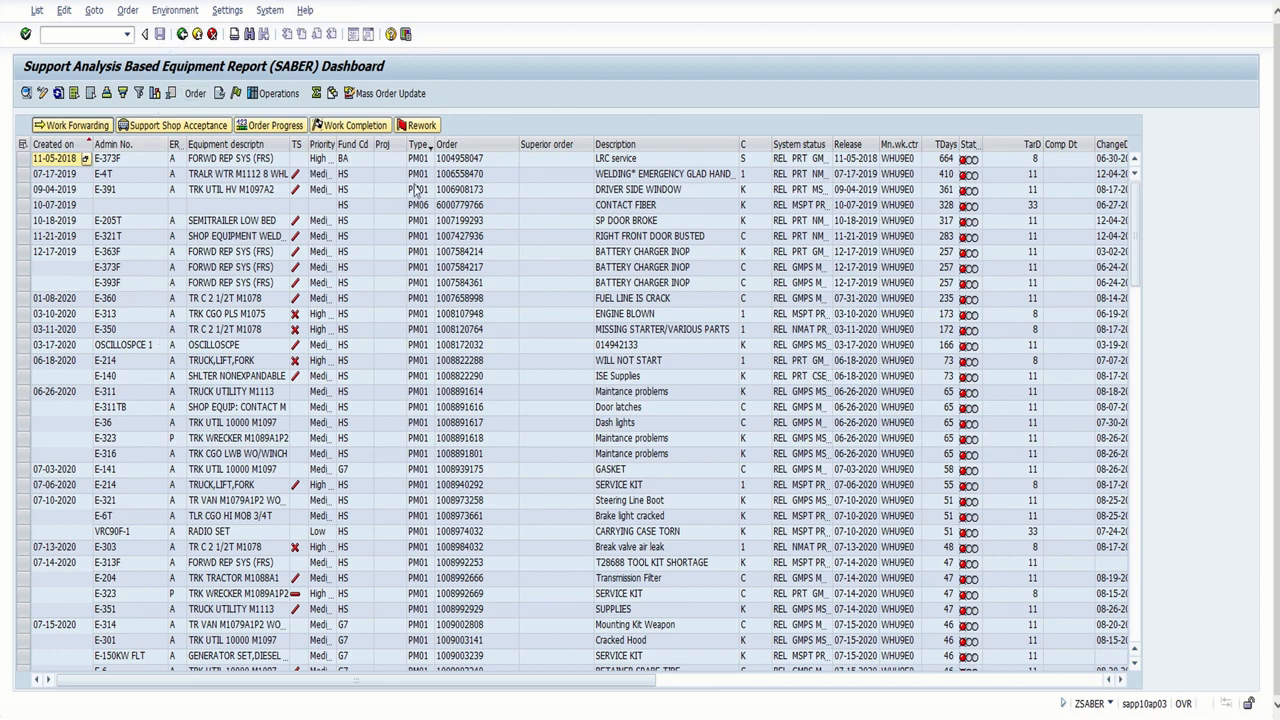
# Return to the selection criteria and restrict the order status to Closed only
pyautogui.click(182, 34)
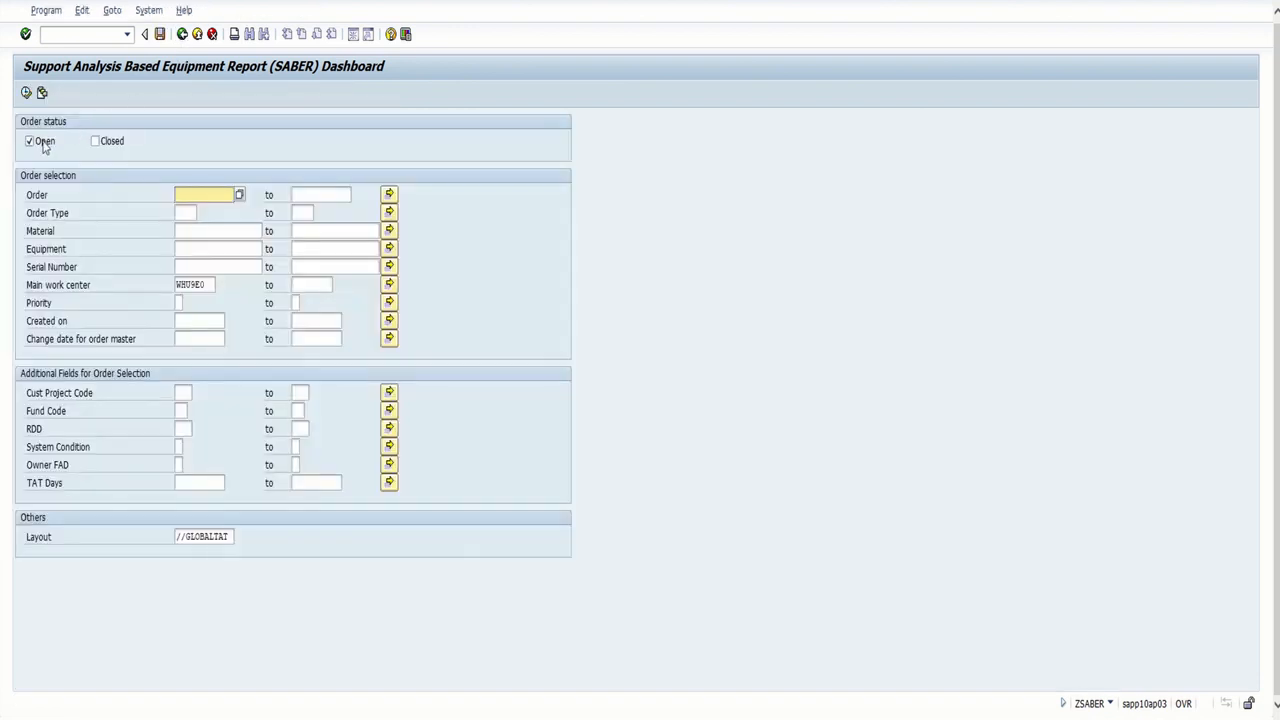
pyautogui.click(44, 146)
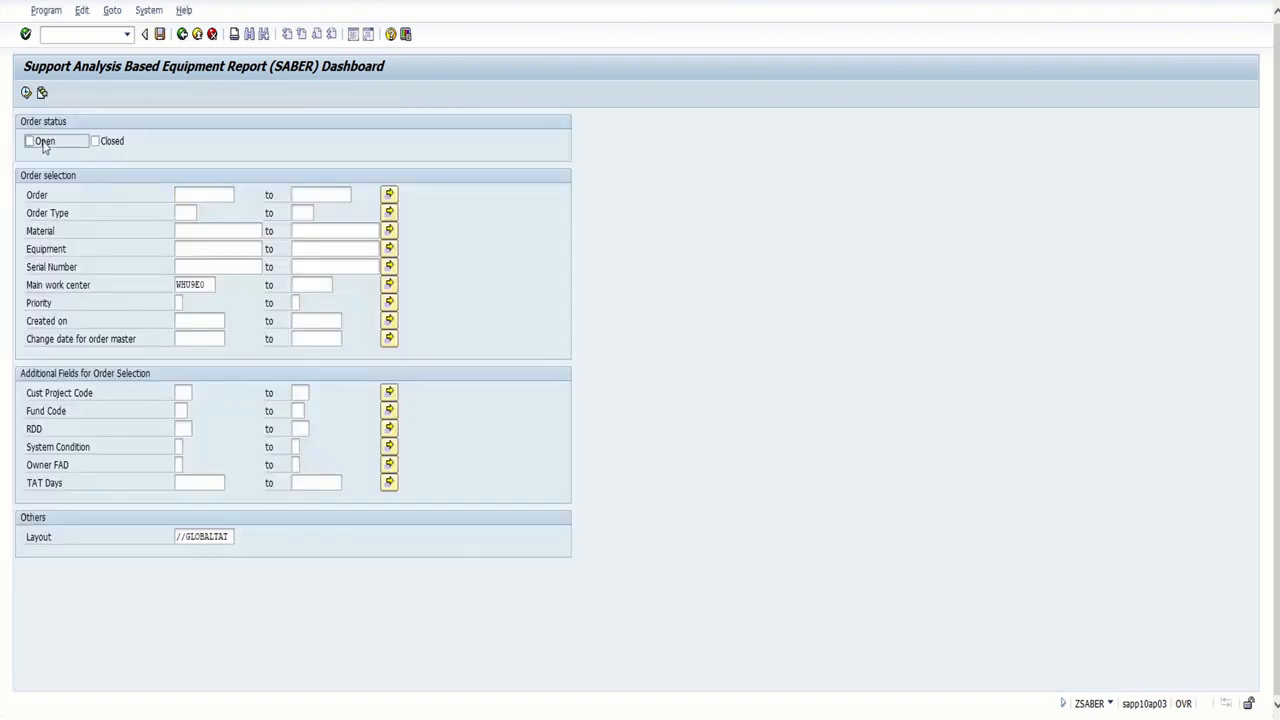
pyautogui.click(97, 144)
# Set the Created on range from 07-01-2020 to 07-31-2020 and run the report for closed orders
pyautogui.click(198, 320)
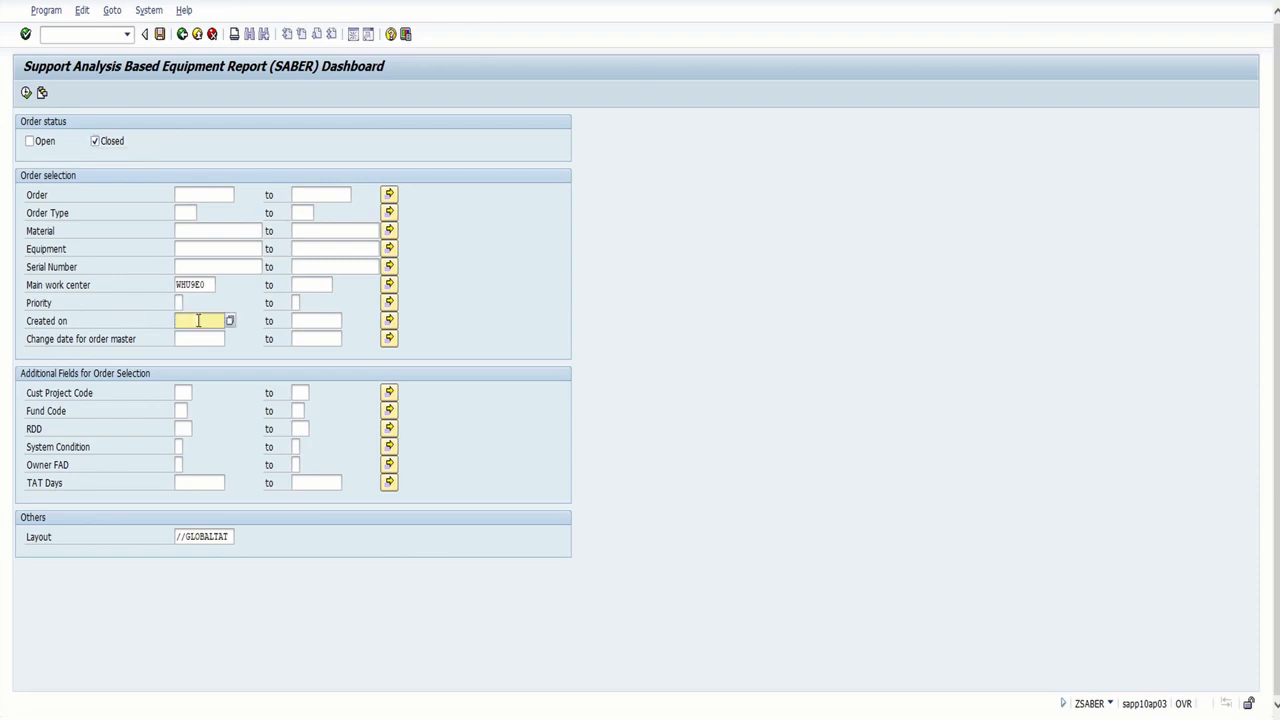
pyautogui.click(230, 320)
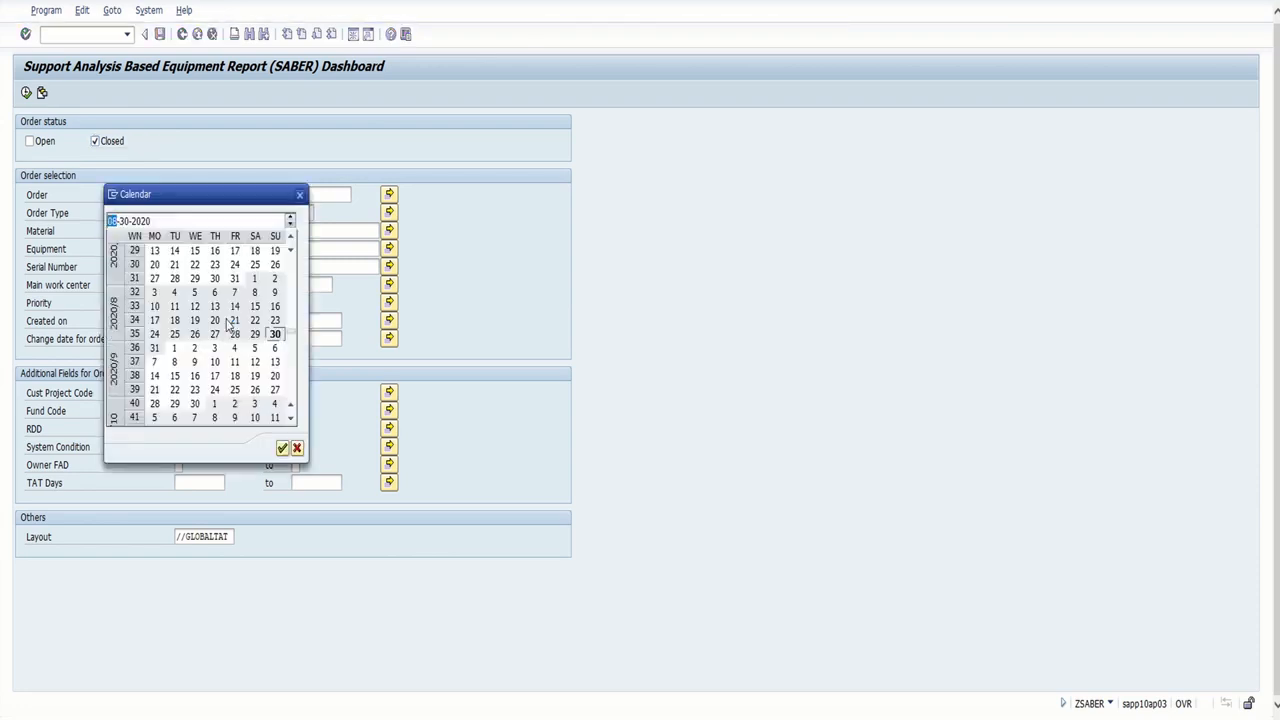
pyautogui.scroll(4, 238, 282)
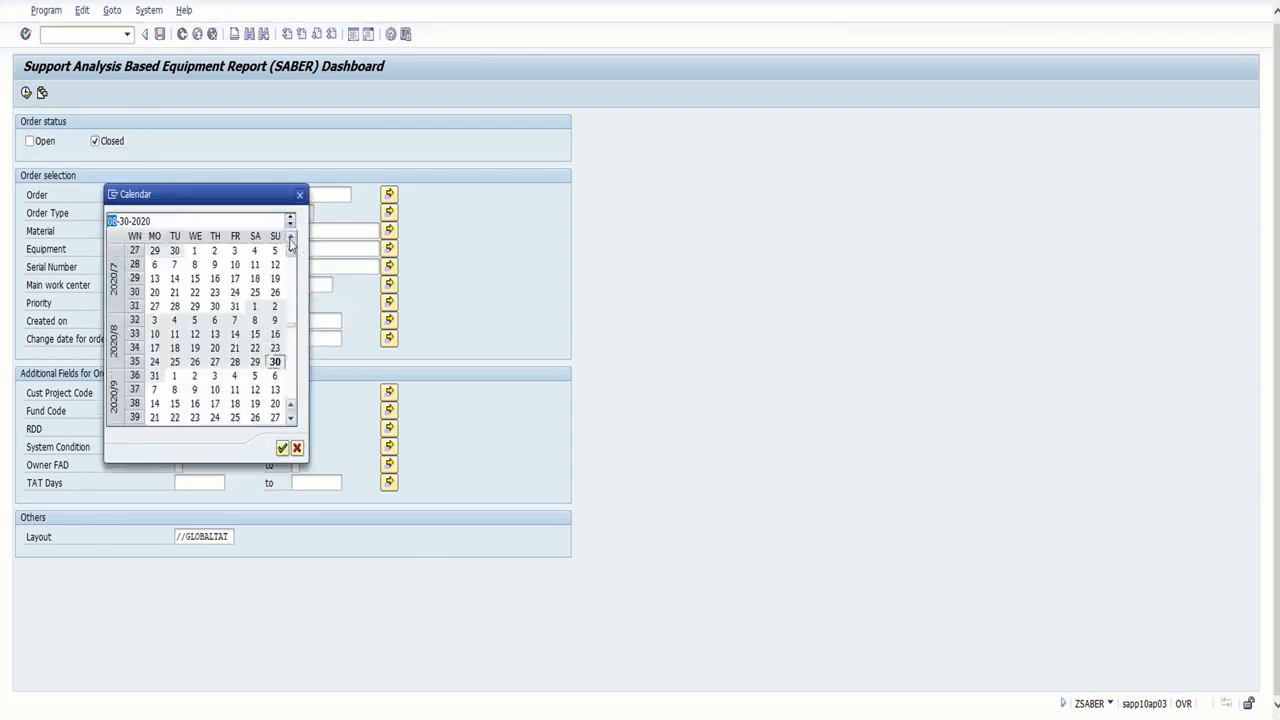
pyautogui.doubleClick(195, 279)
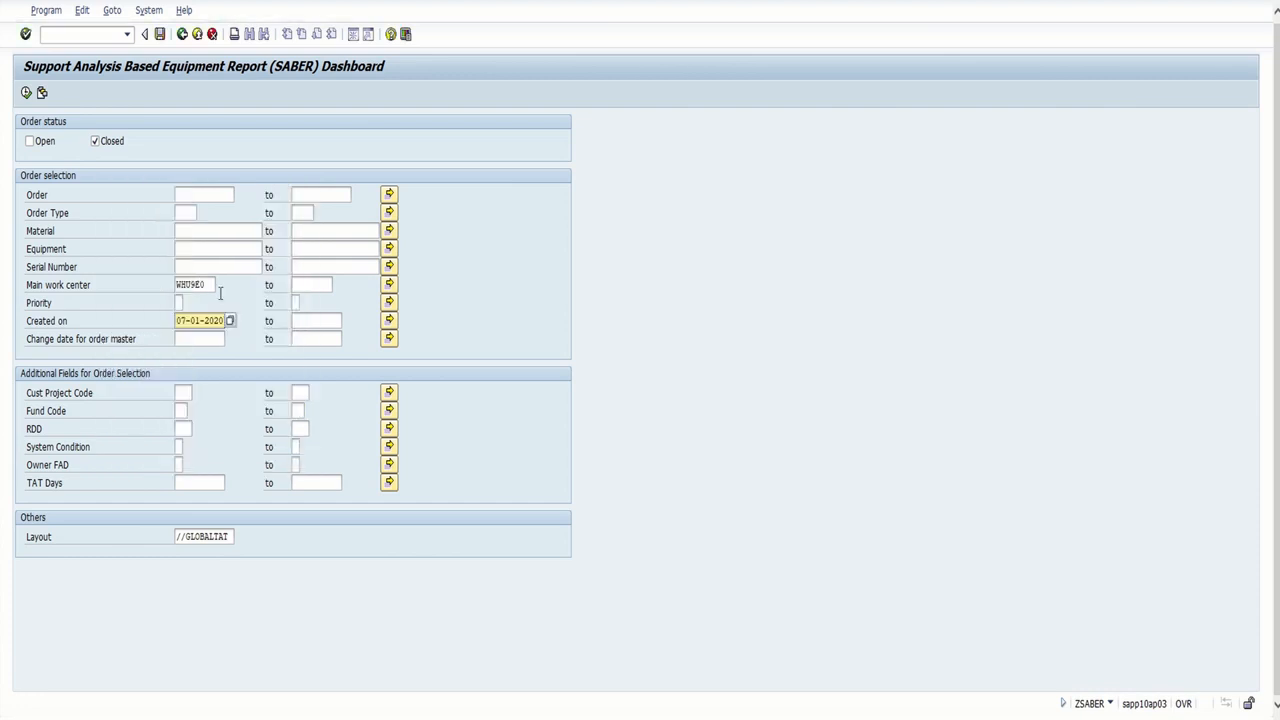
pyautogui.click(330, 320)
pyautogui.click(346, 321)
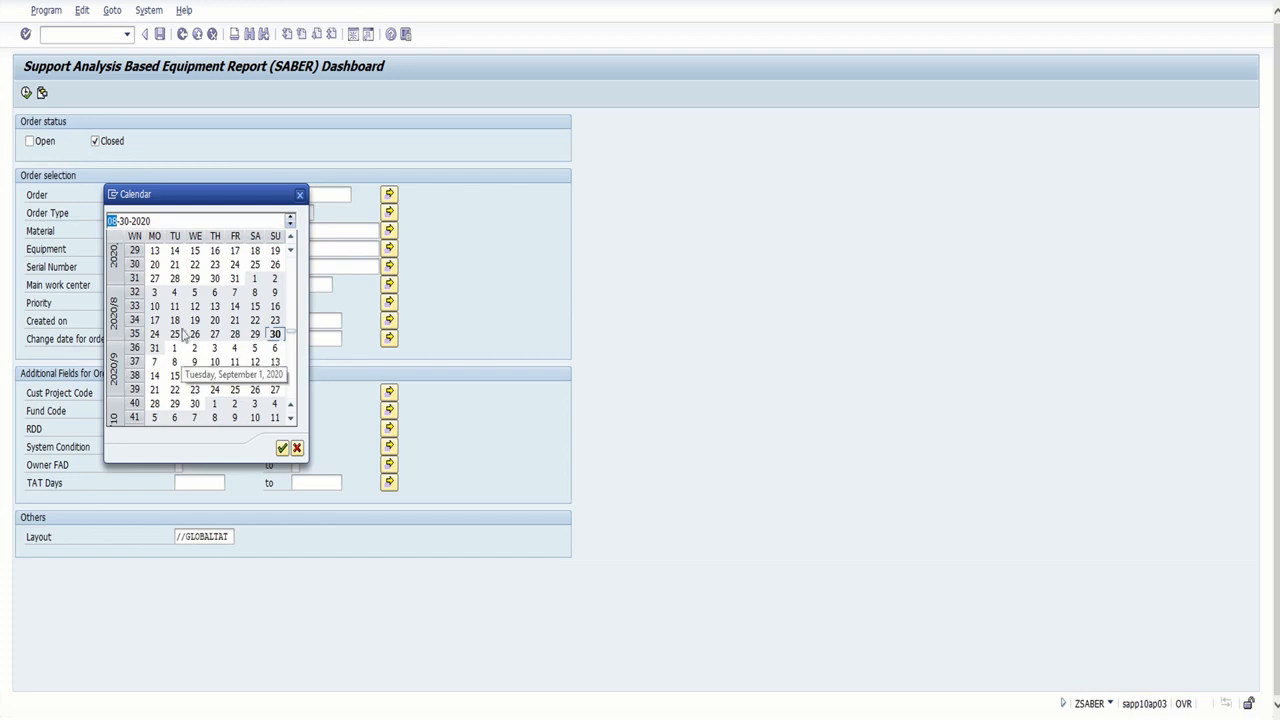
pyautogui.doubleClick(234, 278)
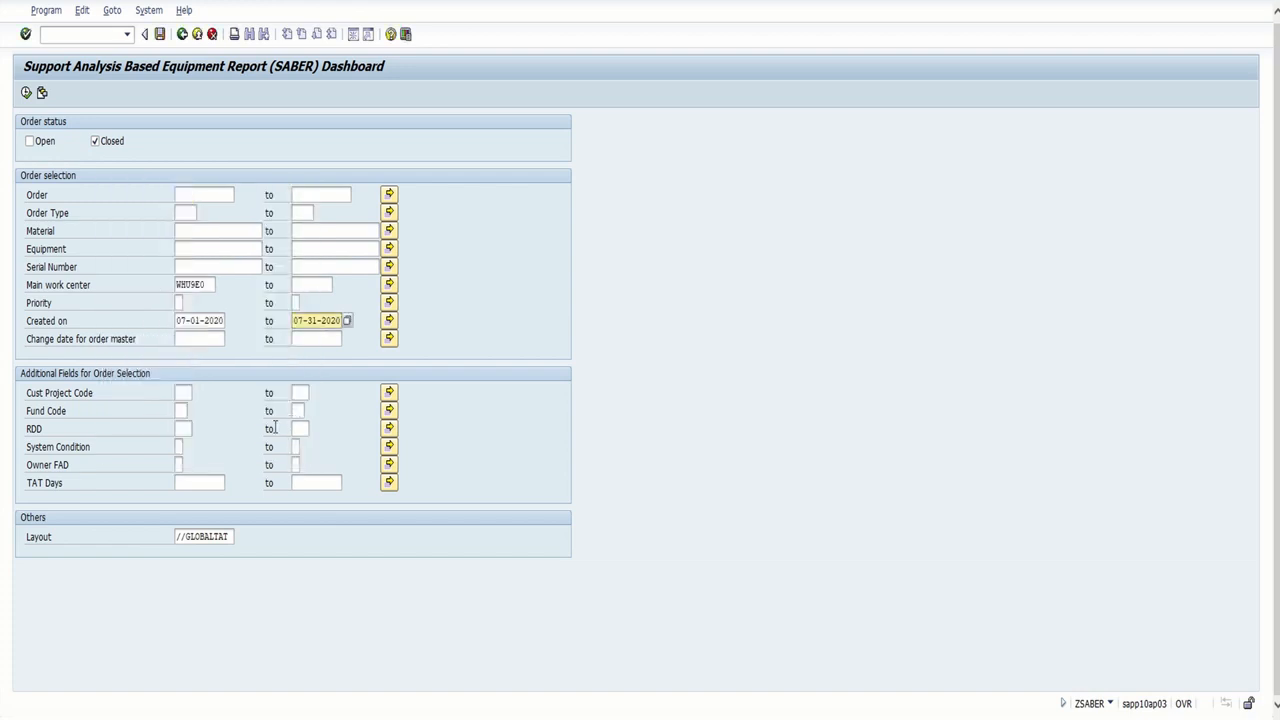
pyautogui.click(30, 96)
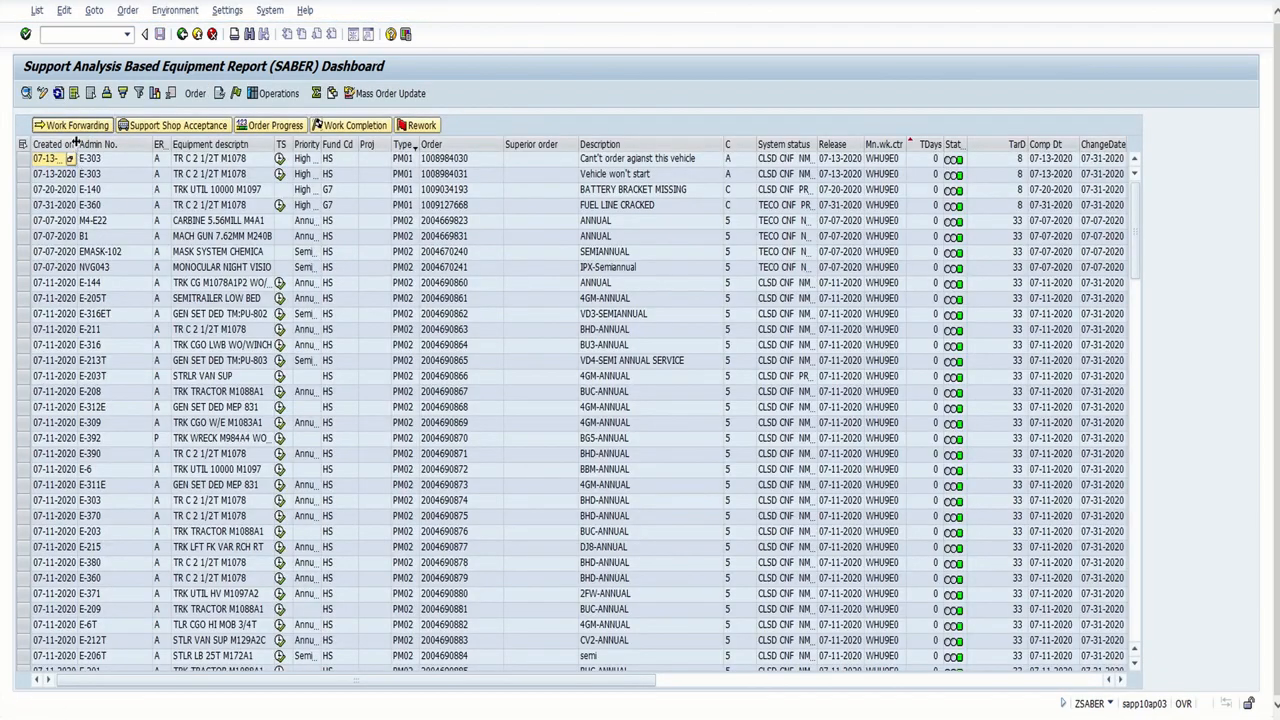
# Fit the Created on column to its contents and sort the closed orders by it in ascending order
pyautogui.doubleClick(76, 144)
pyautogui.click(70, 147)
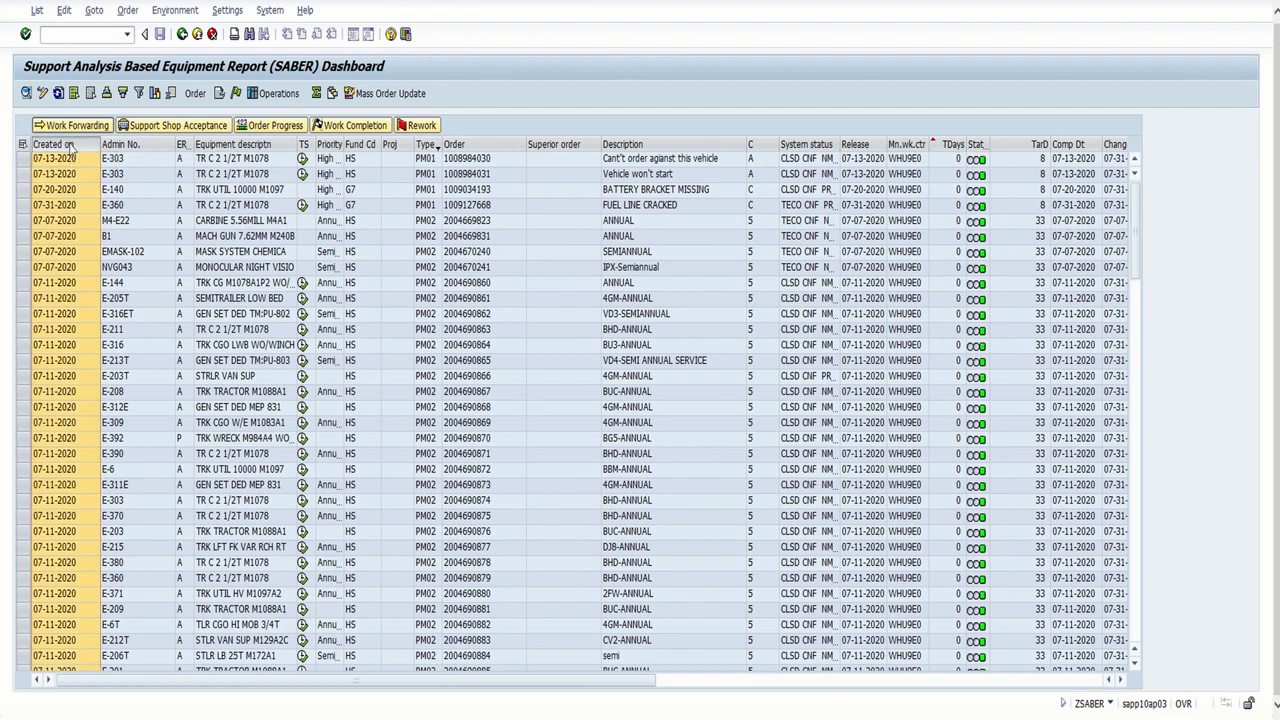
pyautogui.rightClick(68, 144)
pyautogui.click(130, 248)
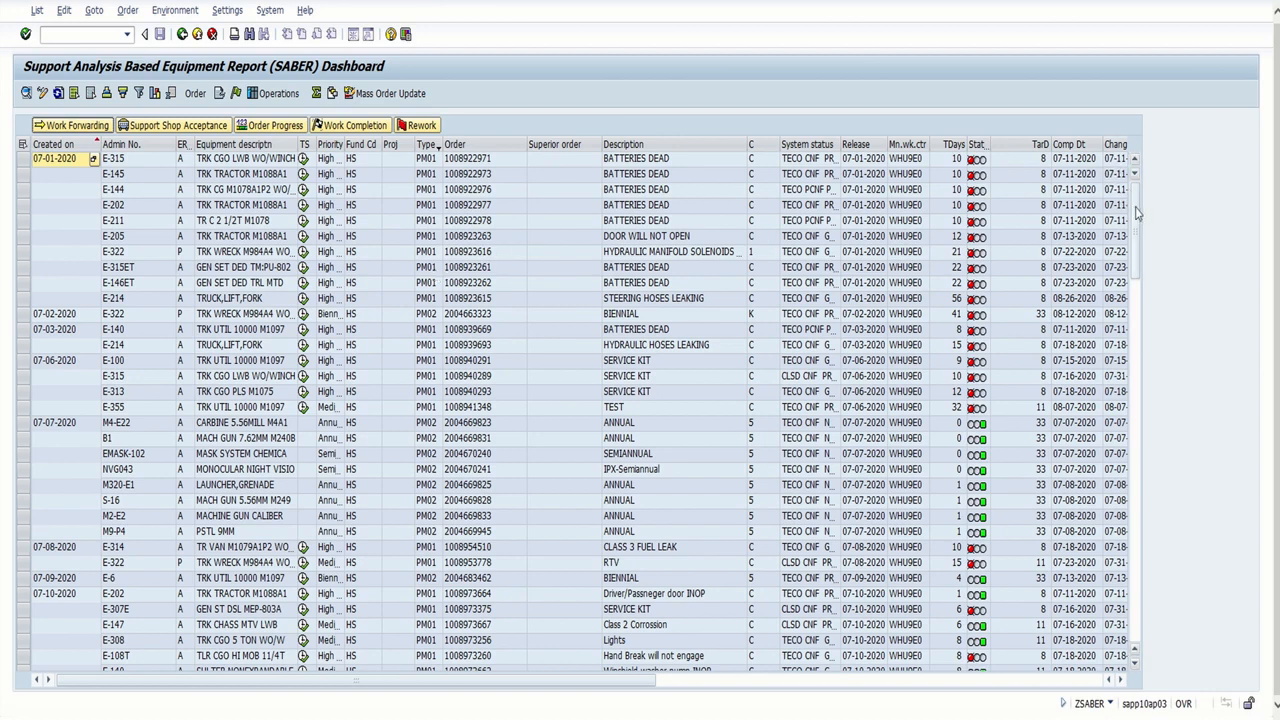
# Sort the closed orders by completion date (Comp Dt) in ascending order and review the list back to its beginning
pyautogui.moveTo(1136, 212); pyautogui.dragTo(1131, 573)
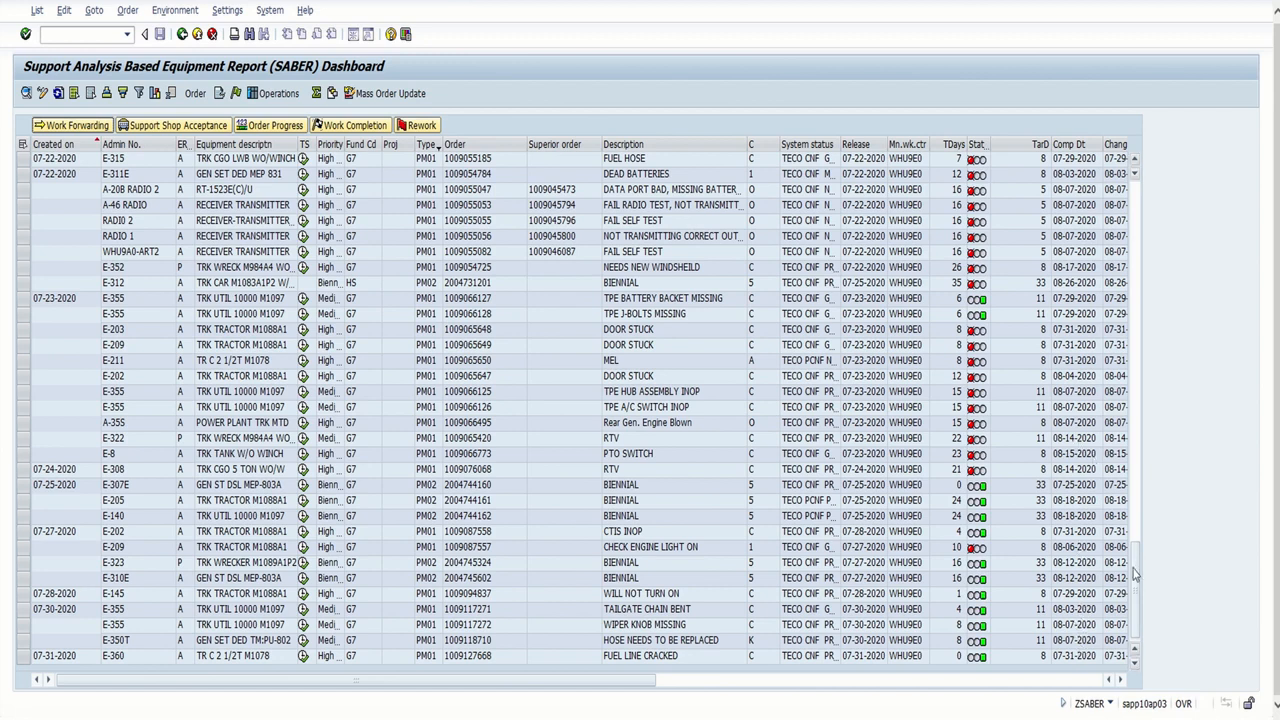
pyautogui.scroll(10, 1136, 547)
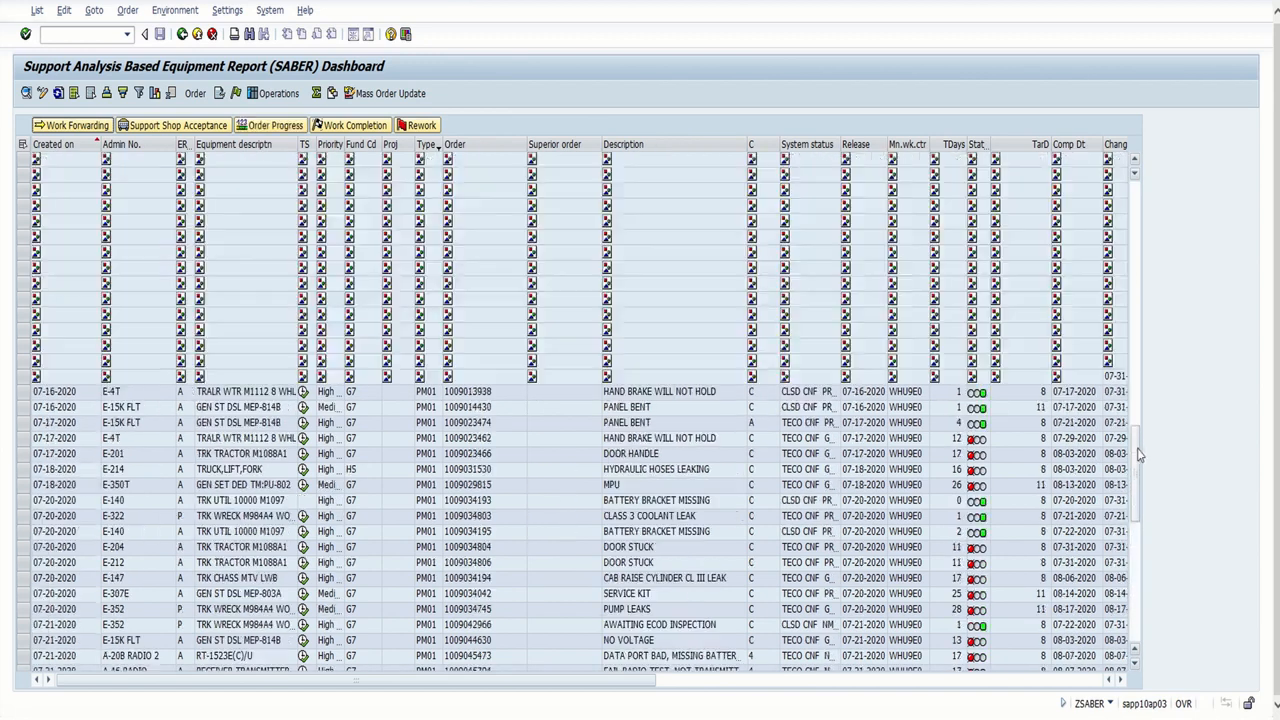
pyautogui.click(1092, 145)
pyautogui.rightClick(1096, 148)
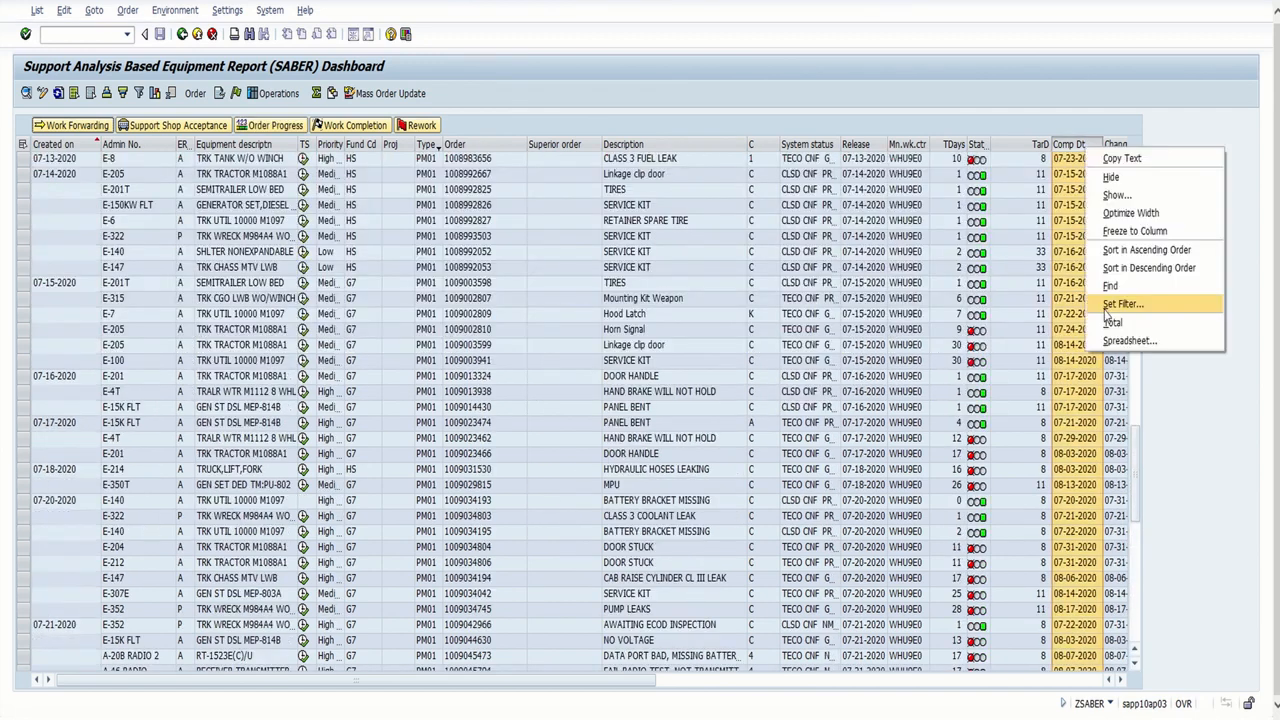
pyautogui.click(1120, 250)
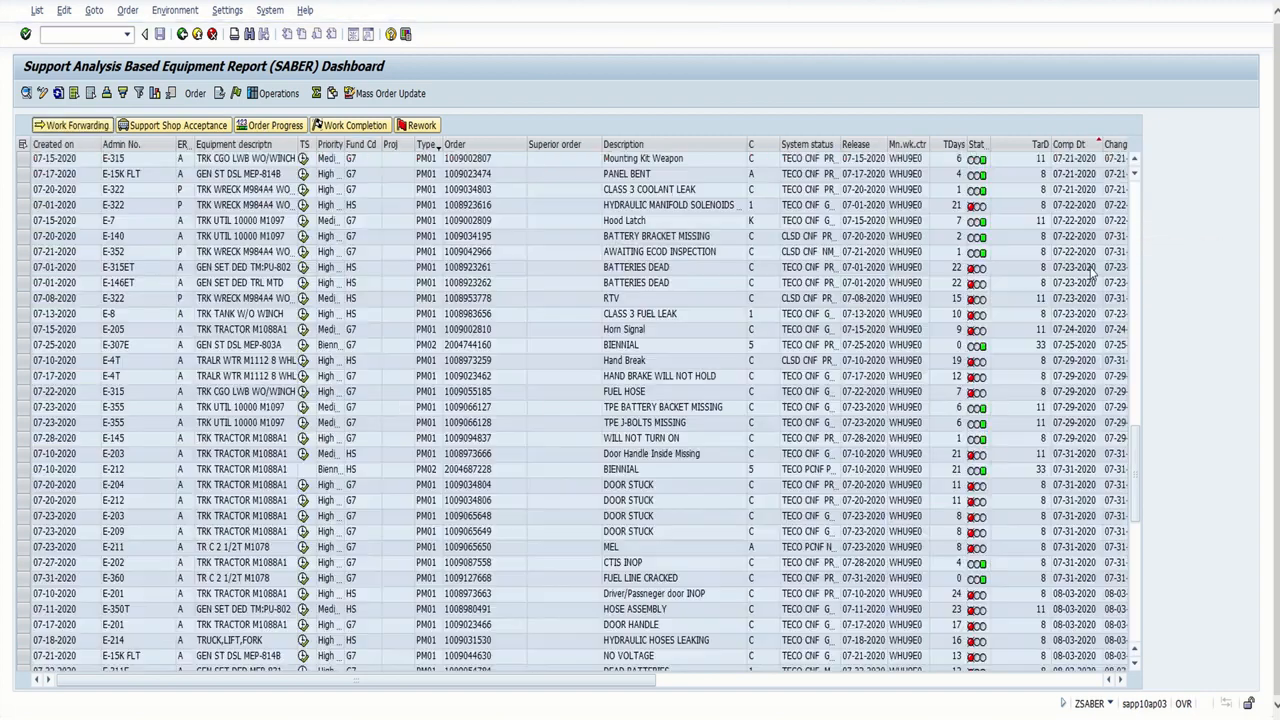
pyautogui.scroll(8, 1092, 272)
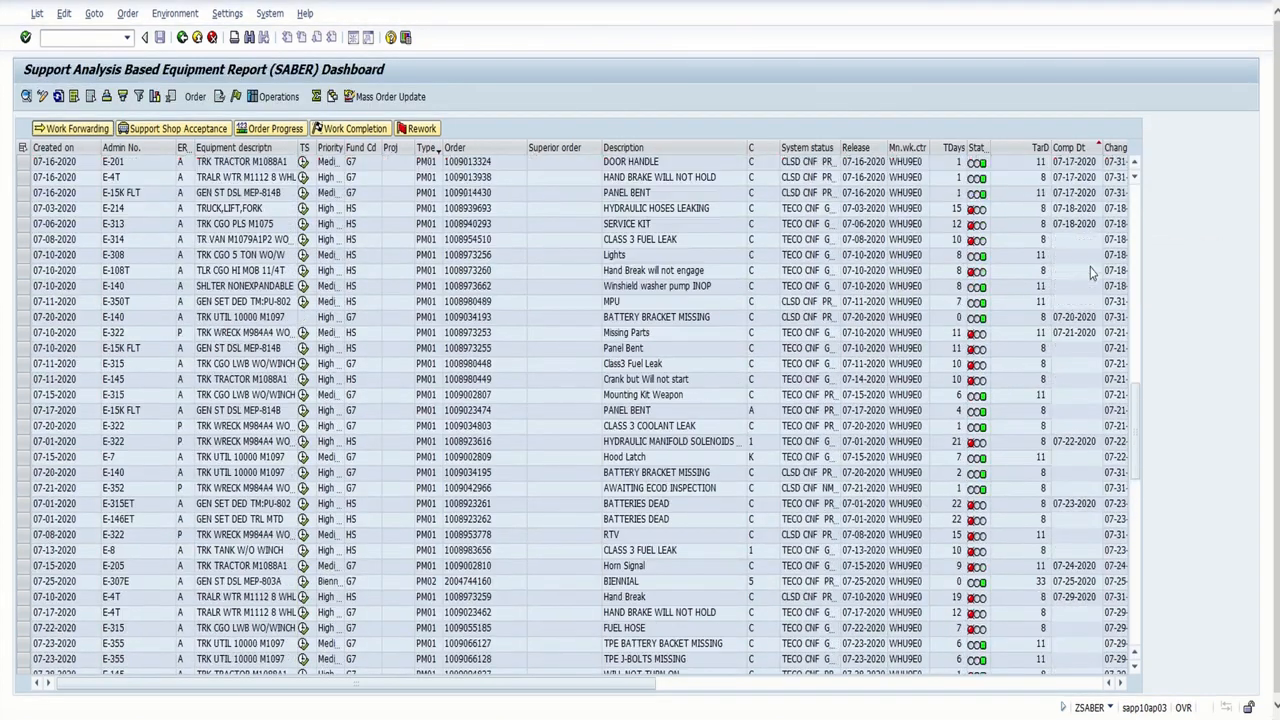
pyautogui.scroll(10, 1092, 272)
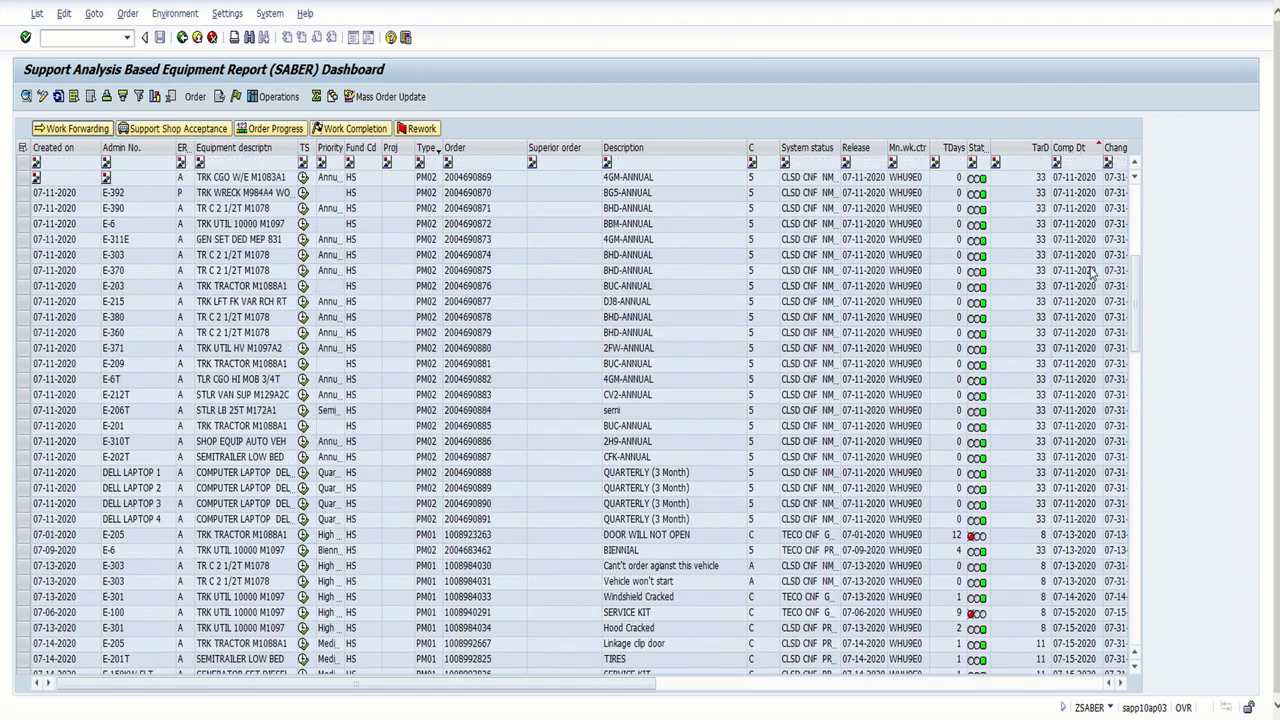
pyautogui.scroll(3, 1092, 272)
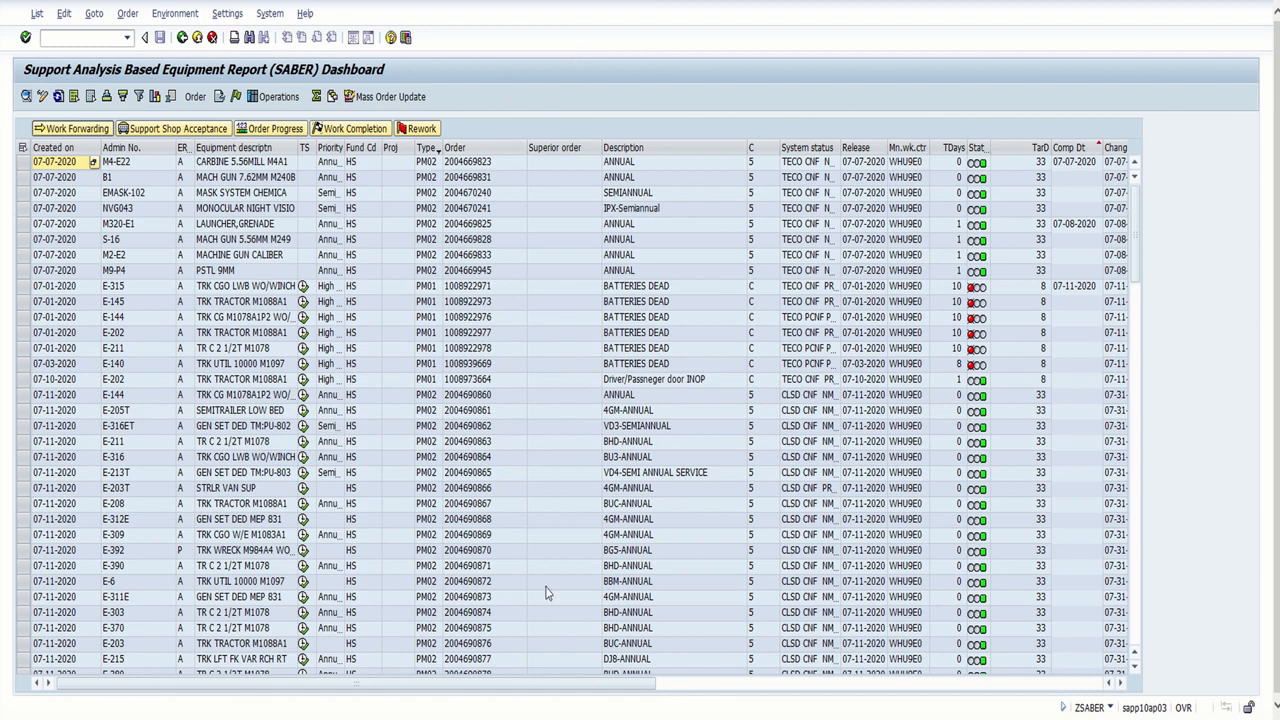
# Copy the equipment number of the first order in the list
pyautogui.moveTo(625, 683); pyautogui.dragTo(678, 683)
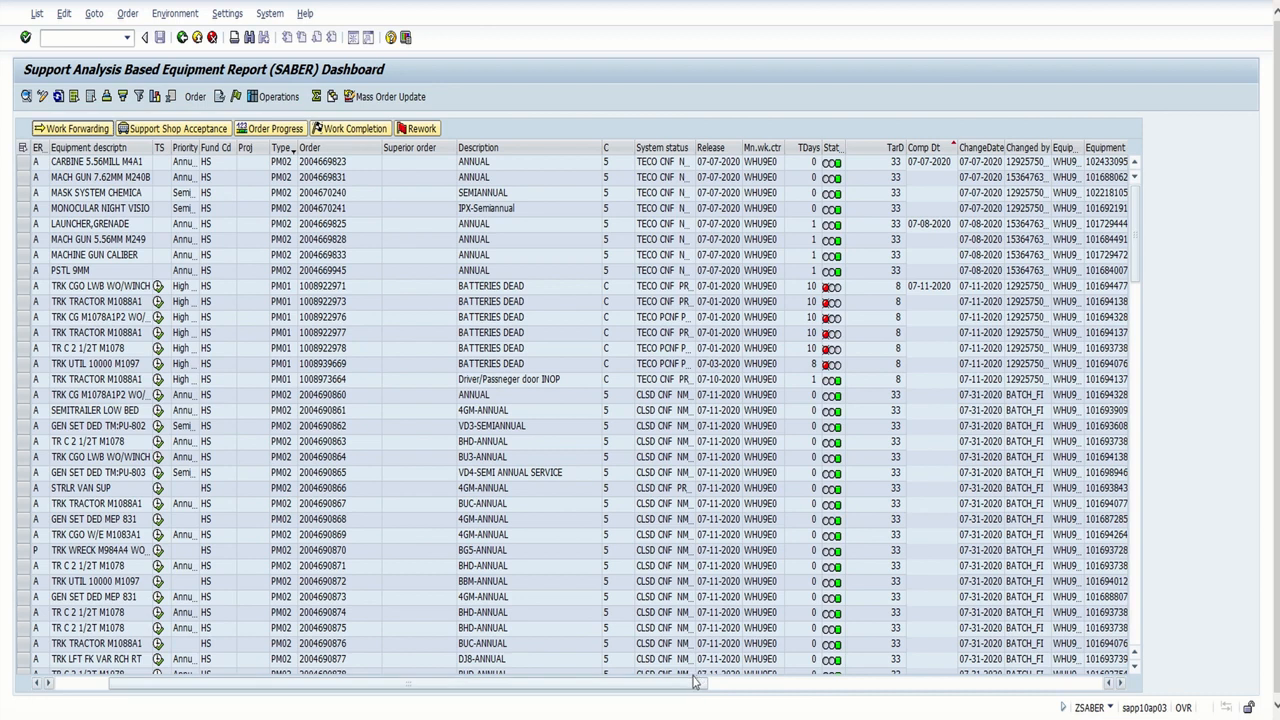
pyautogui.moveTo(688, 690); pyautogui.dragTo(875, 675)
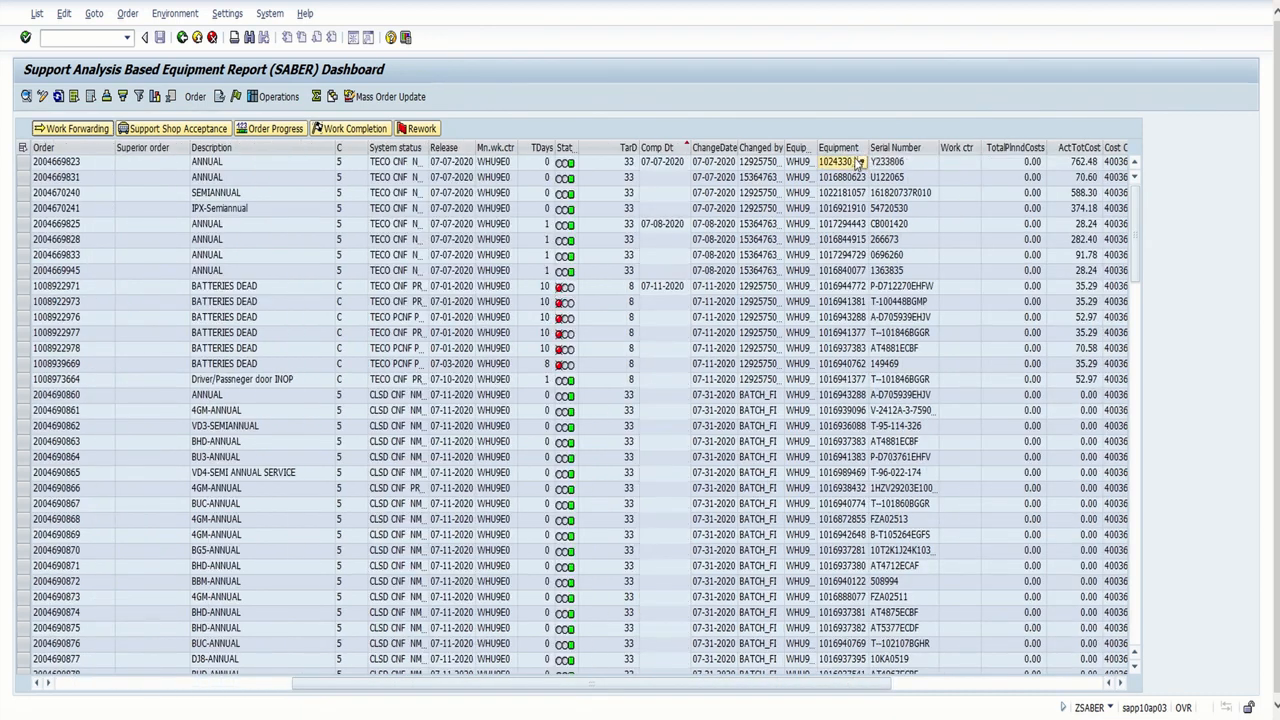
pyautogui.rightClick(857, 162)
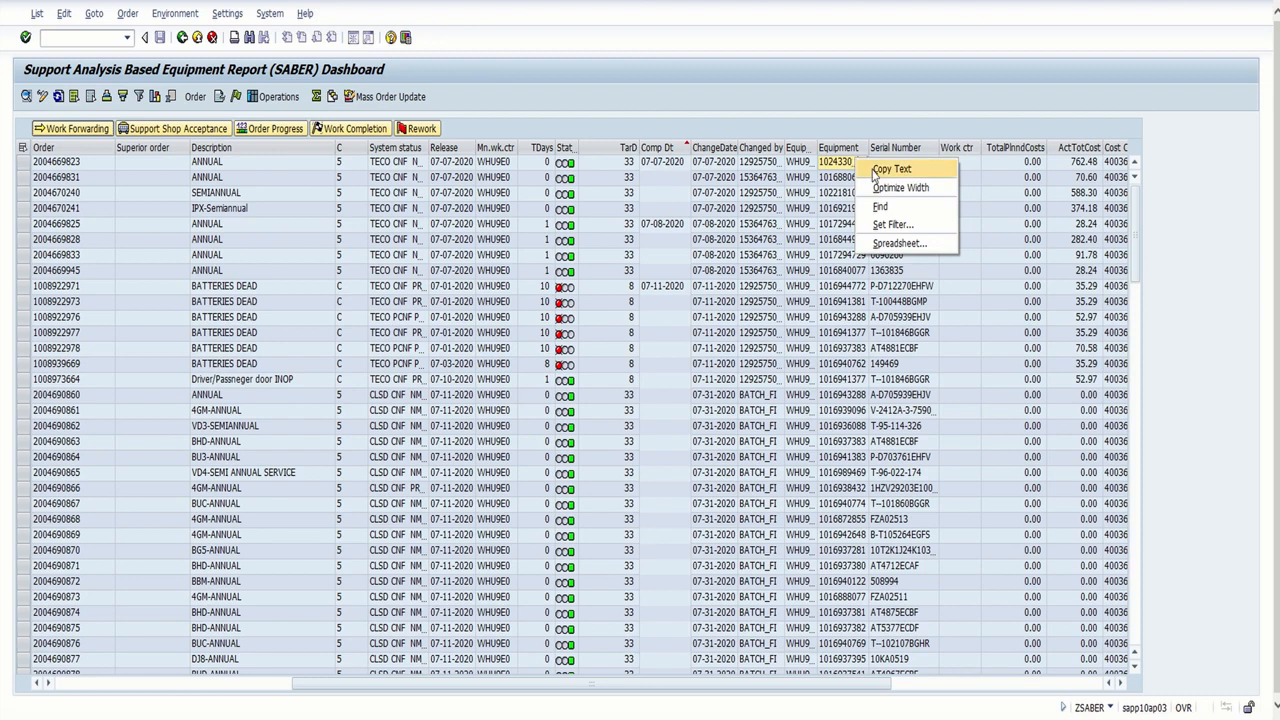
pyautogui.click(877, 171)
# Return to the selection criteria and clear the main work center and both Created on dates
pyautogui.click(182, 38)
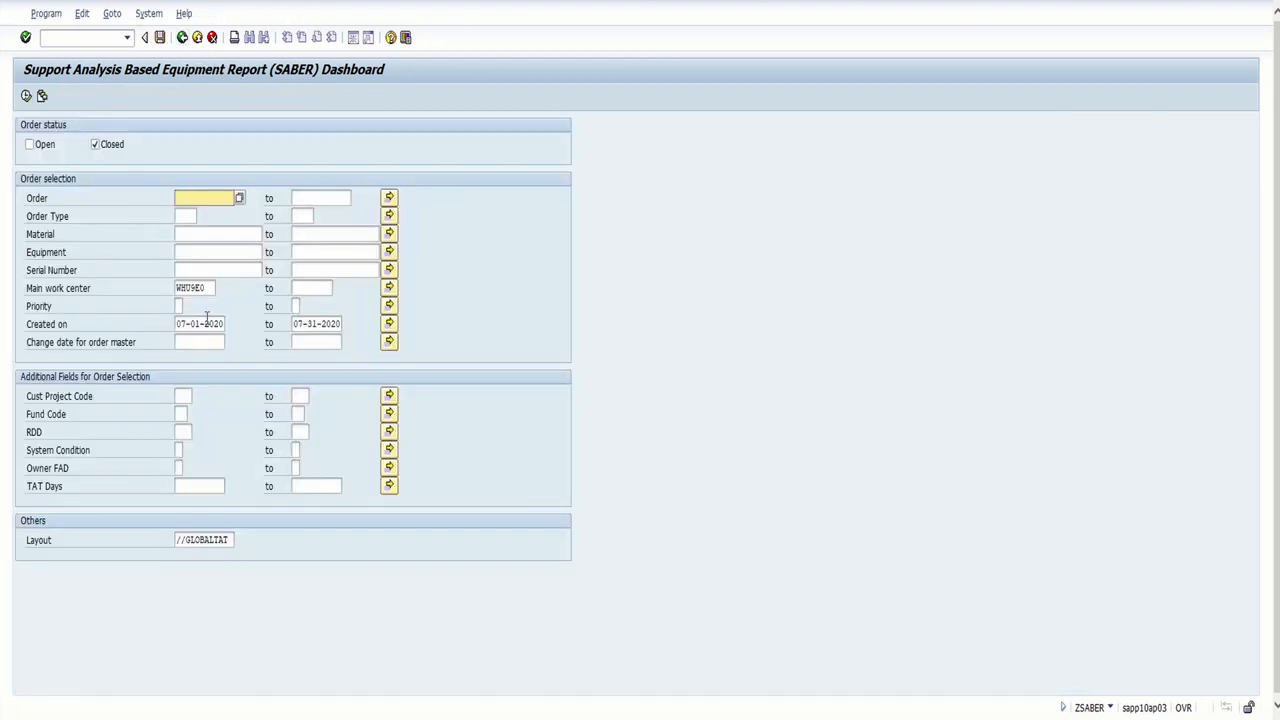
pyautogui.moveTo(206, 289); pyautogui.dragTo(164, 300)
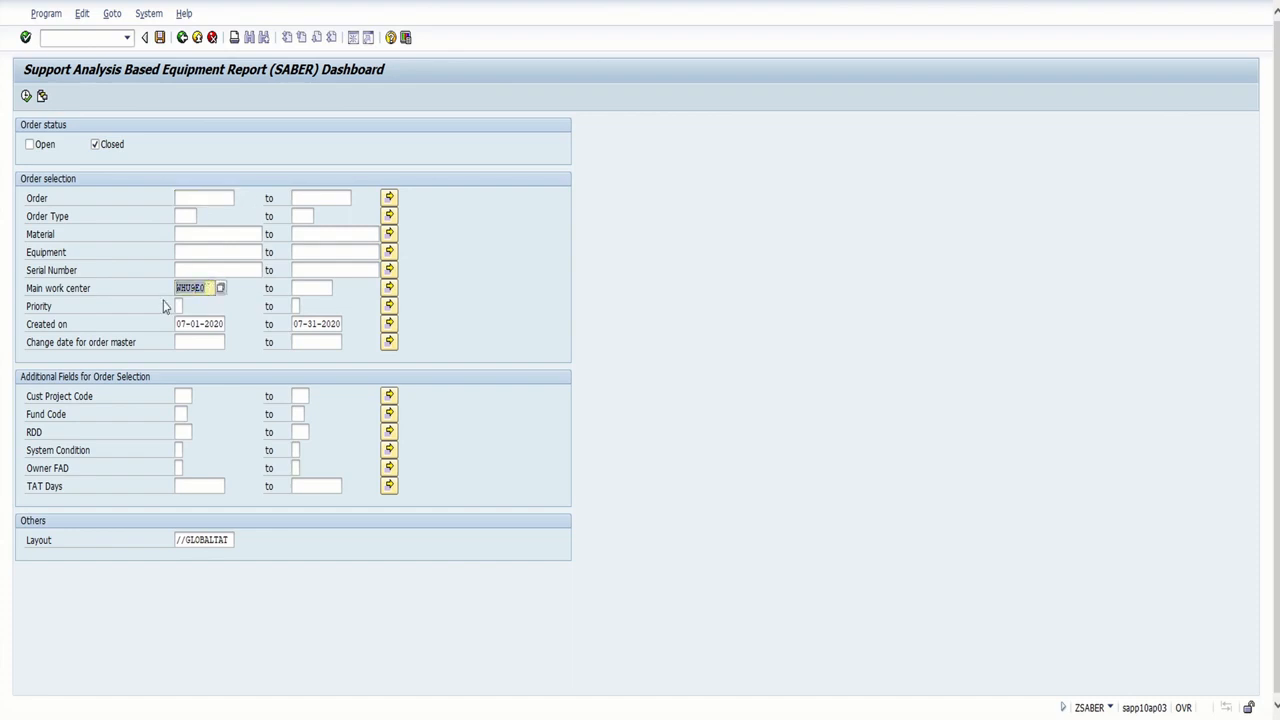
pyautogui.press('Delete')
pyautogui.moveTo(227, 323); pyautogui.dragTo(137, 346)
pyautogui.press('Delete')
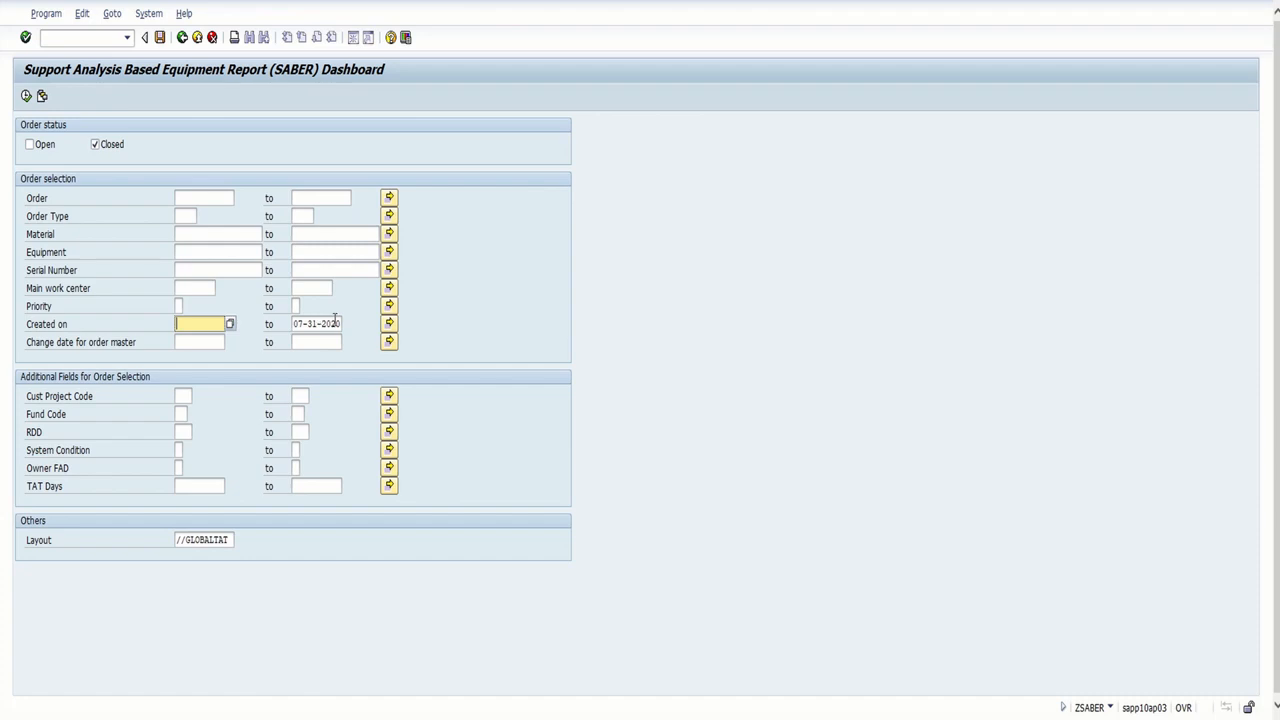
pyautogui.moveTo(343, 323); pyautogui.dragTo(277, 324)
pyautogui.press('Delete')
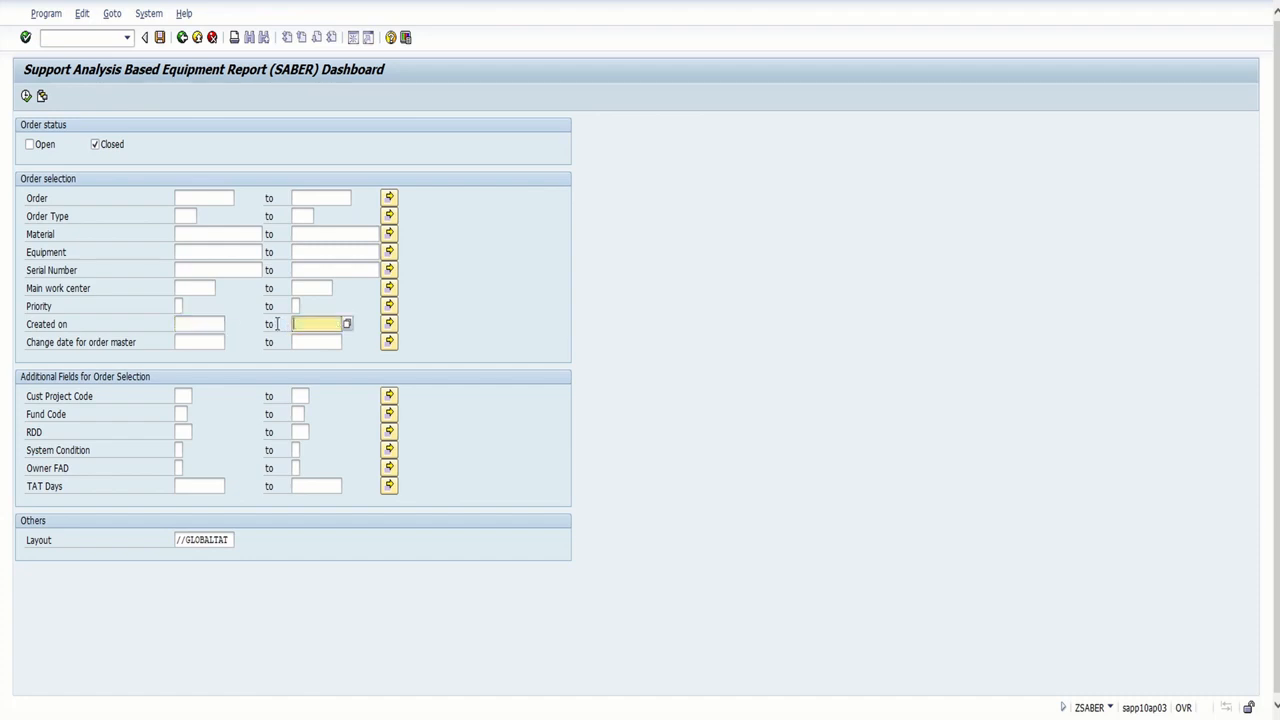
pyautogui.click(198, 251)
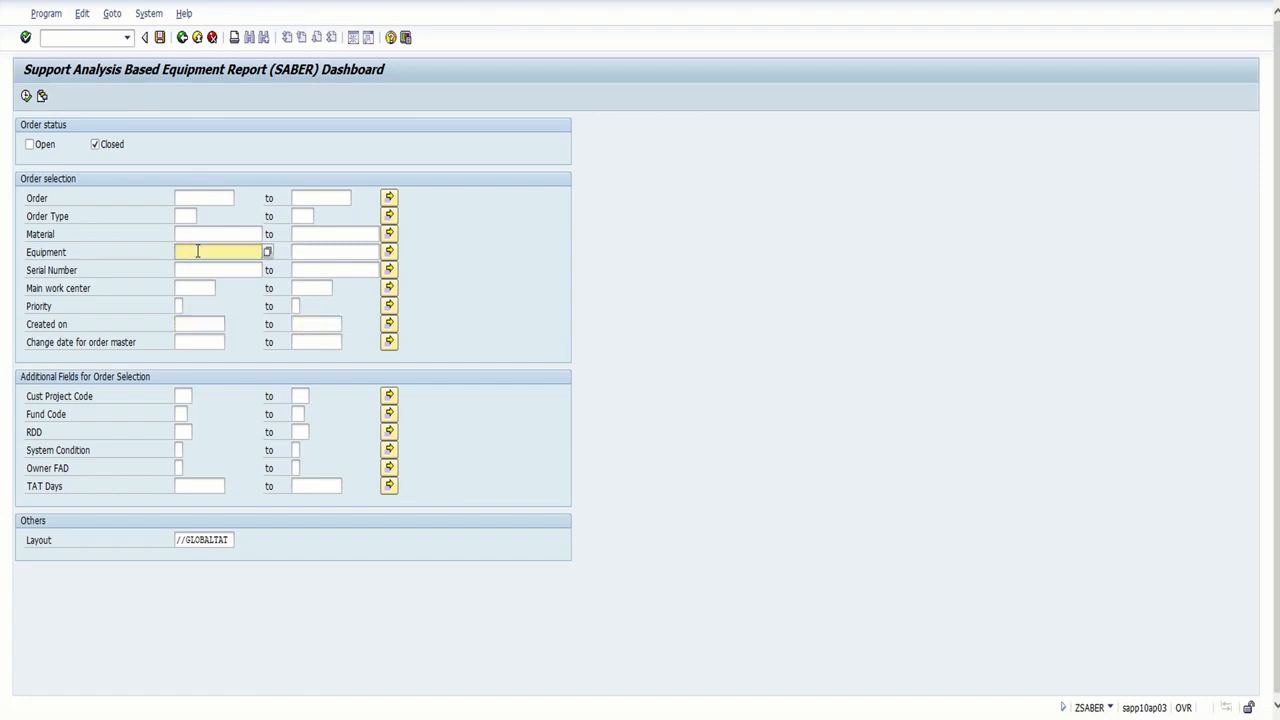
pyautogui.hotkey('ctrl', 'v')
pyautogui.click(31, 146)
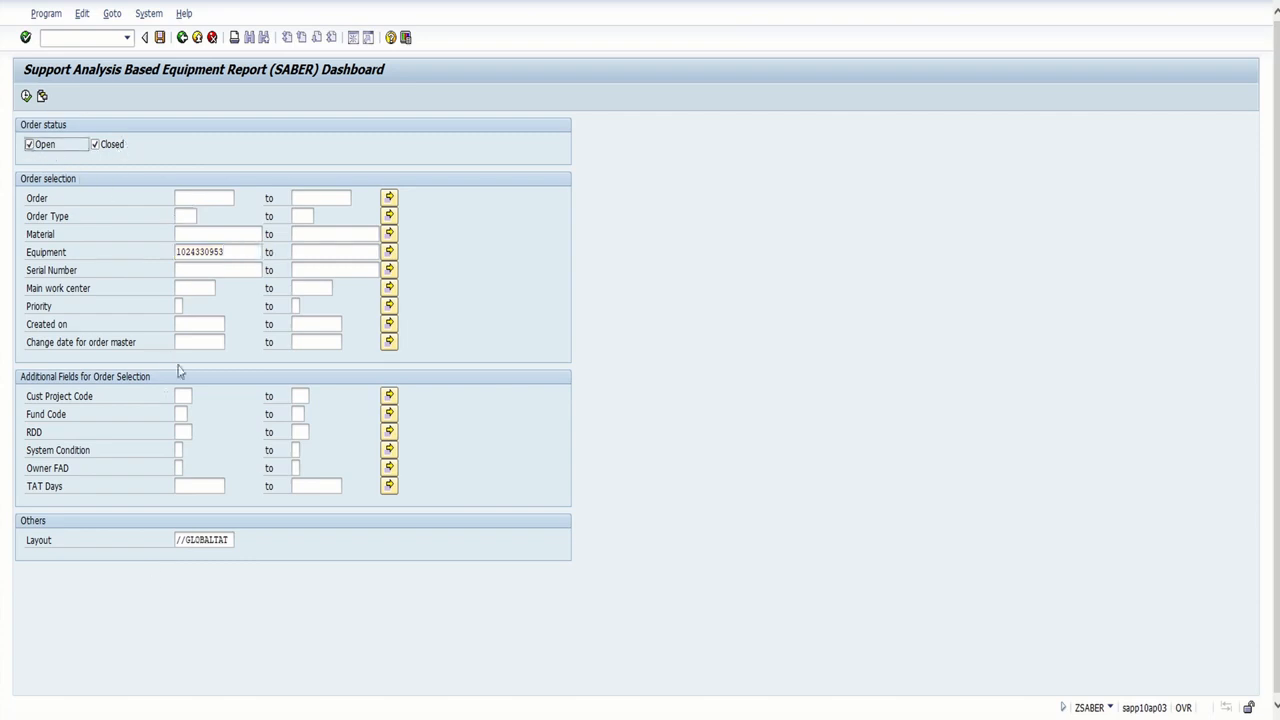
pyautogui.click(26, 95)
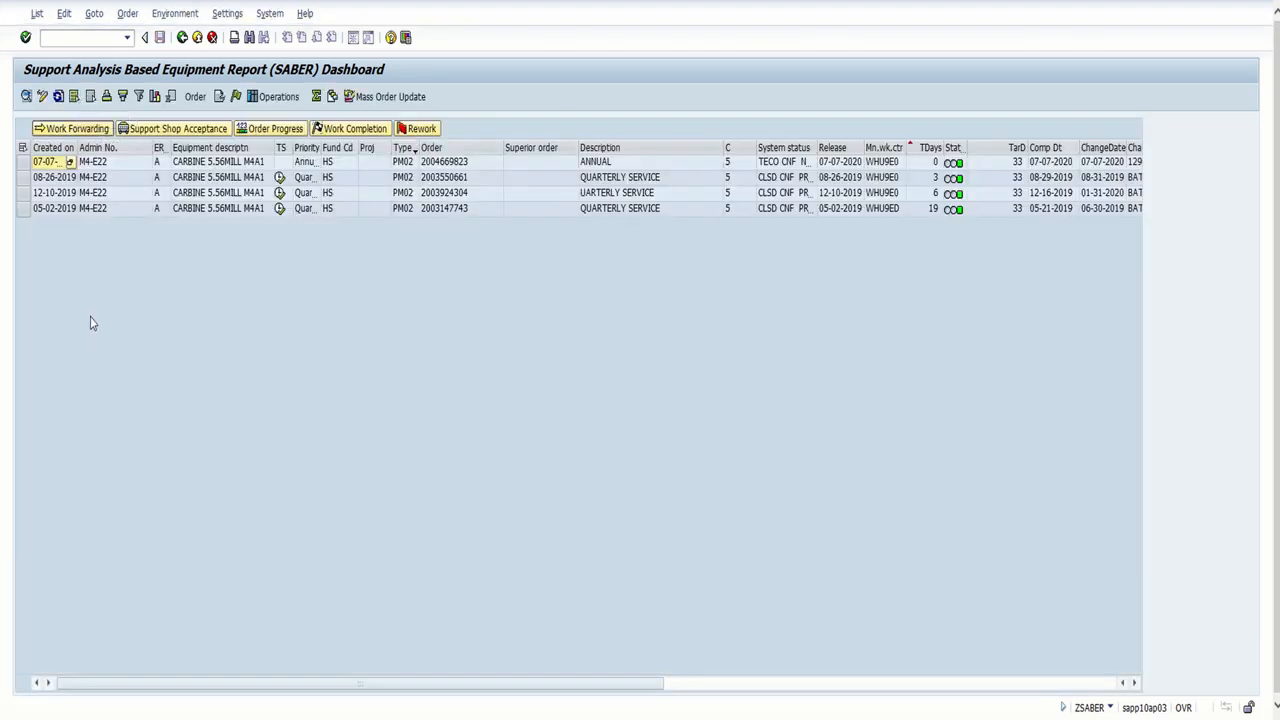
pyautogui.moveTo(76, 147); pyautogui.dragTo(90, 148)
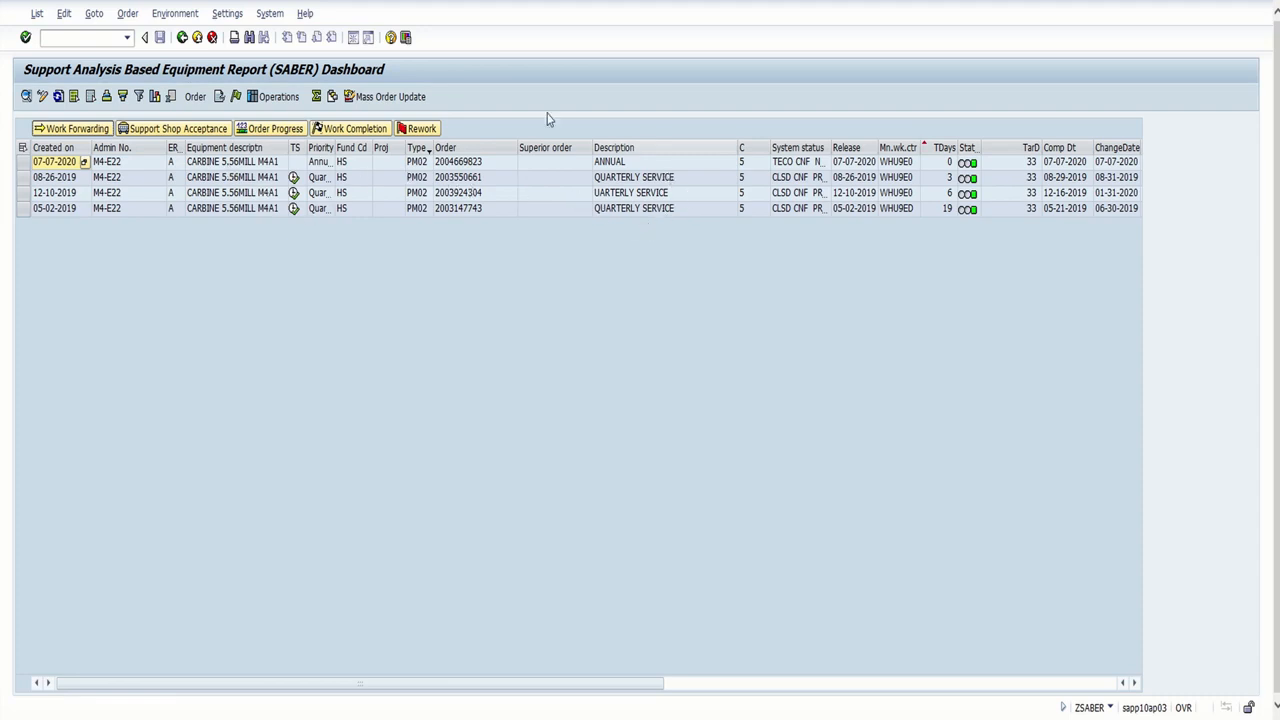
pyautogui.click(182, 38)
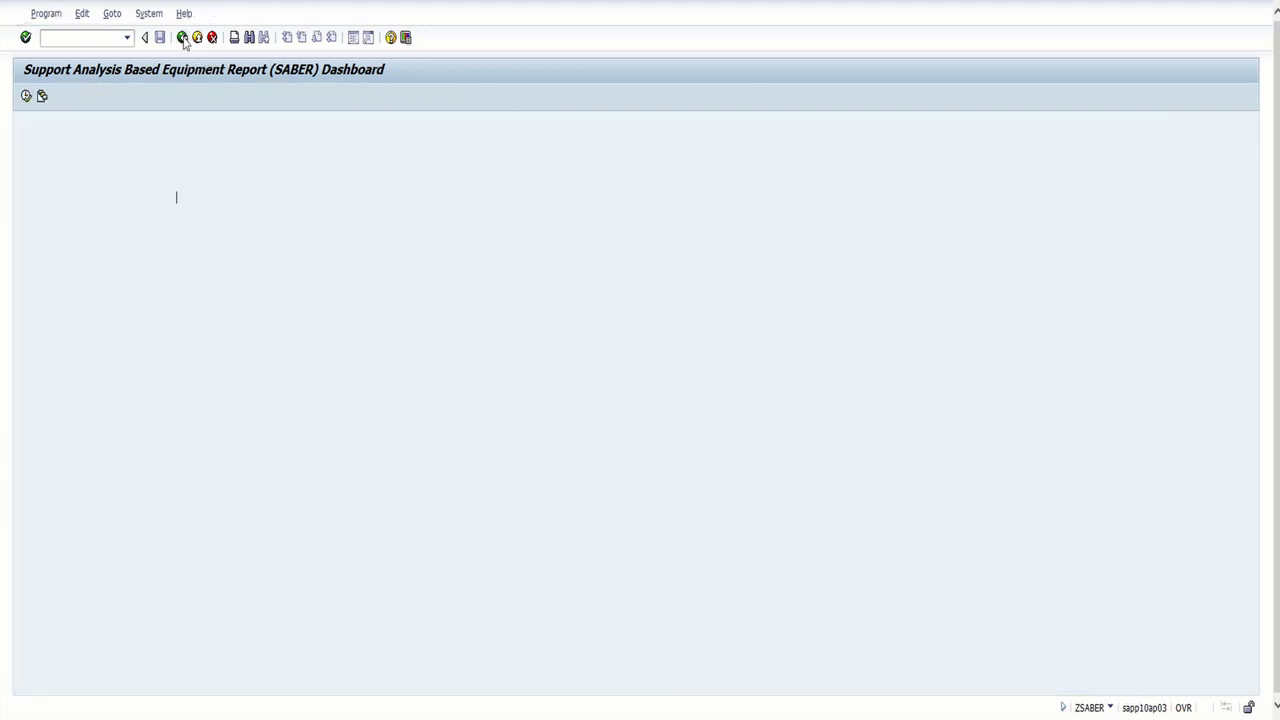
pyautogui.moveTo(229, 249); pyautogui.dragTo(164, 257)
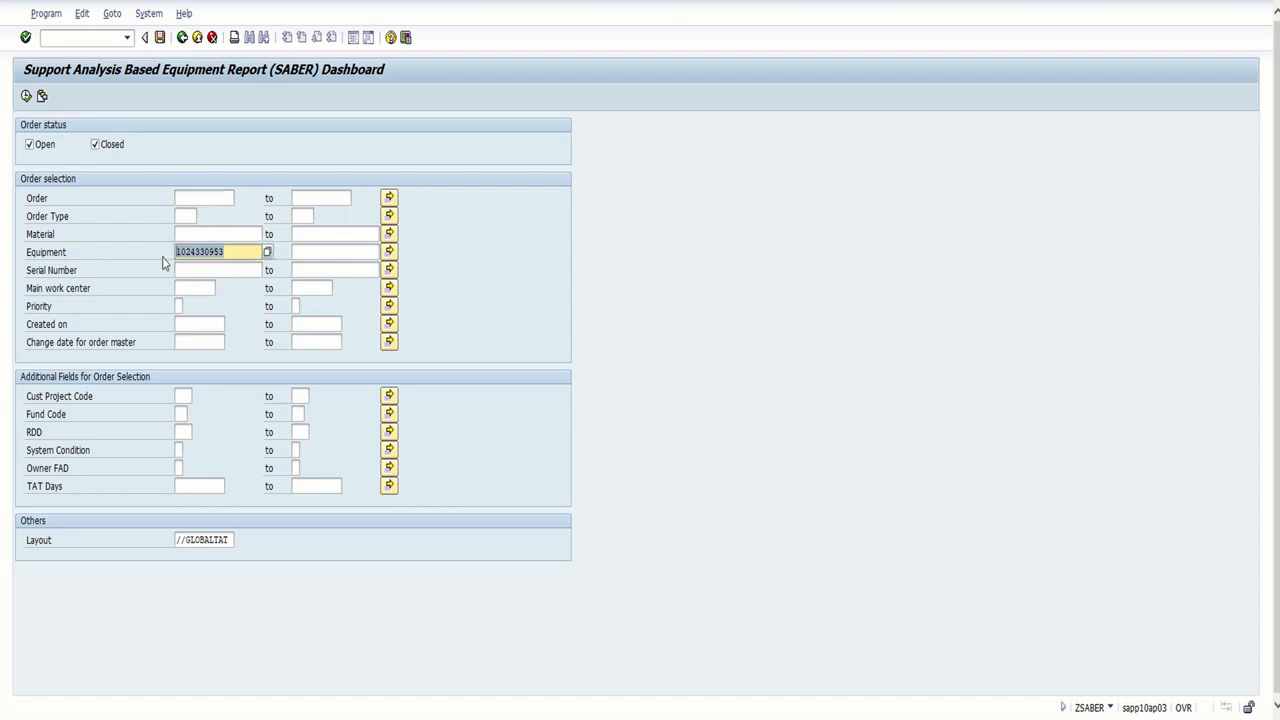
pyautogui.press('Delete')
pyautogui.click(240, 247)
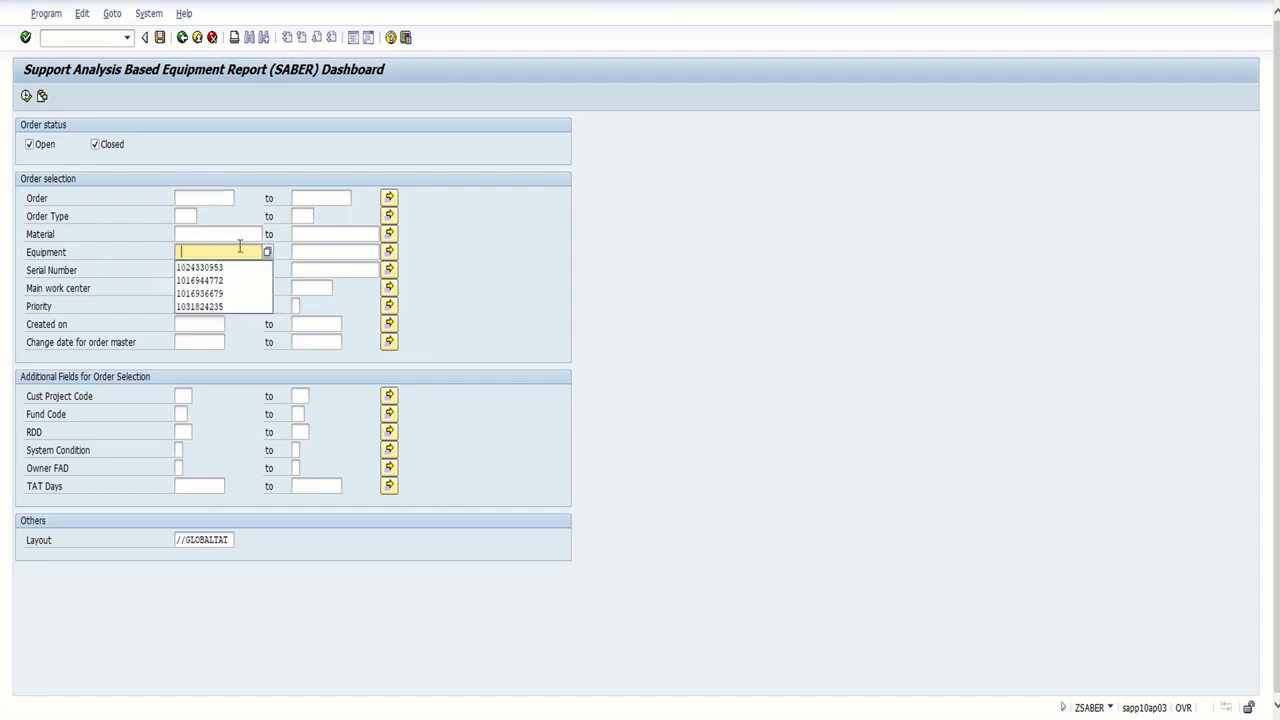
pyautogui.click(233, 295)
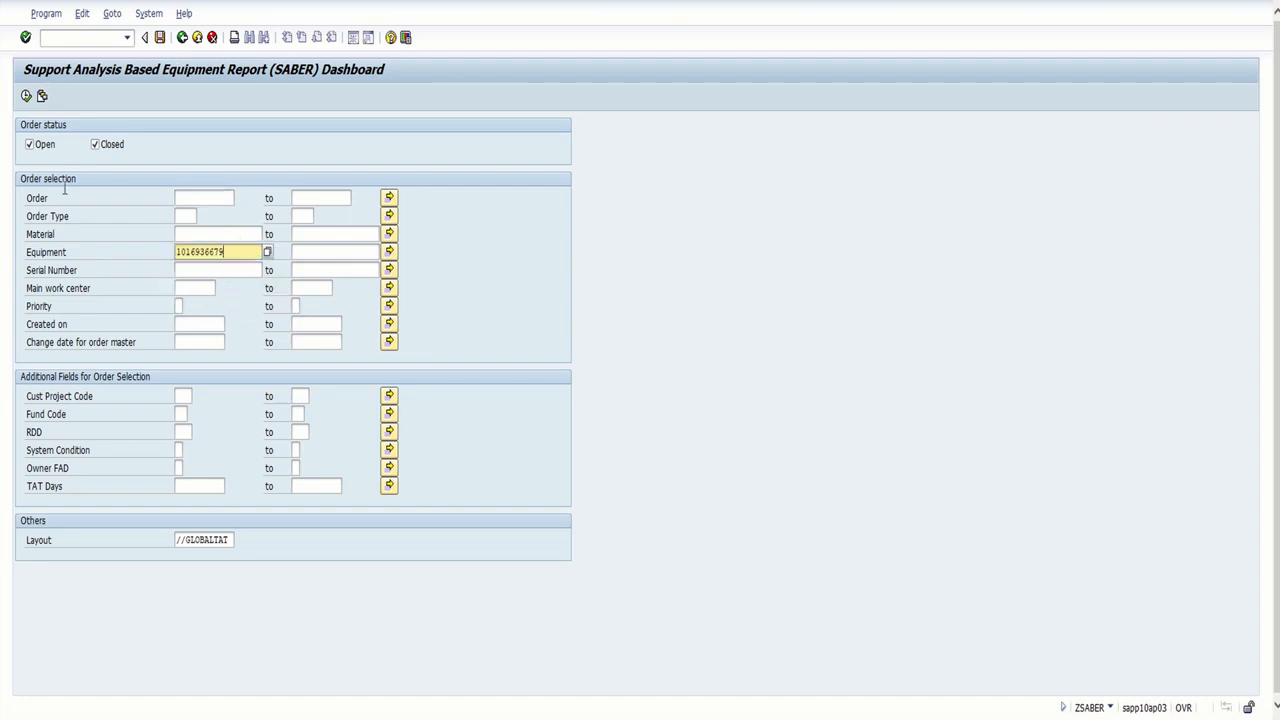
pyautogui.click(26, 96)
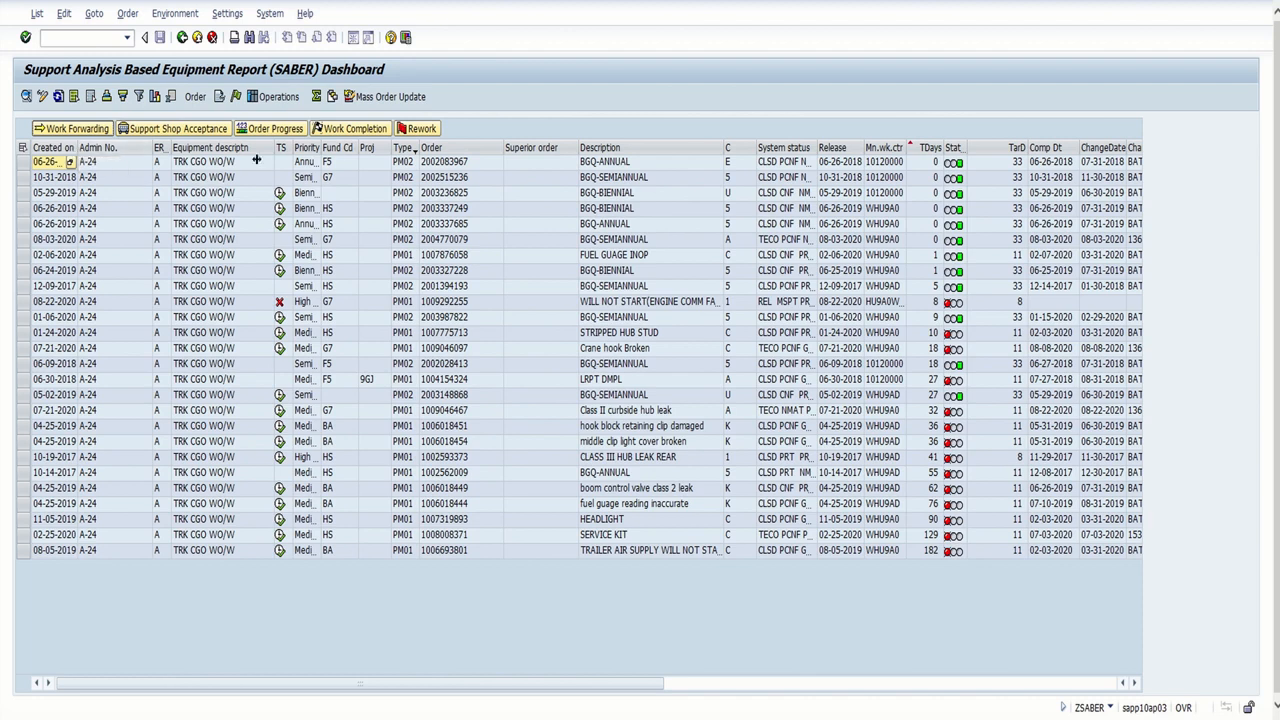
# Widen the Created on column and sort this equipment's orders by it in ascending order
pyautogui.moveTo(75, 147); pyautogui.dragTo(99, 147)
pyautogui.click(73, 148)
pyautogui.rightClick(73, 148)
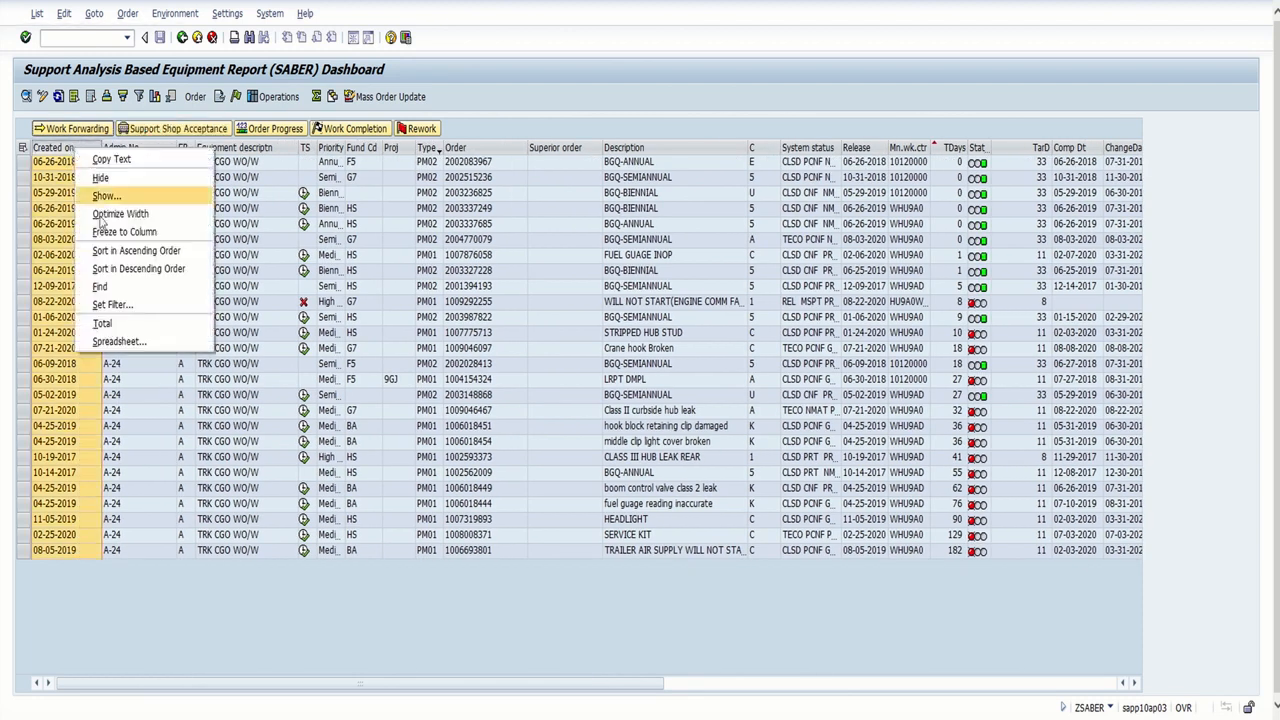
pyautogui.click(135, 250)
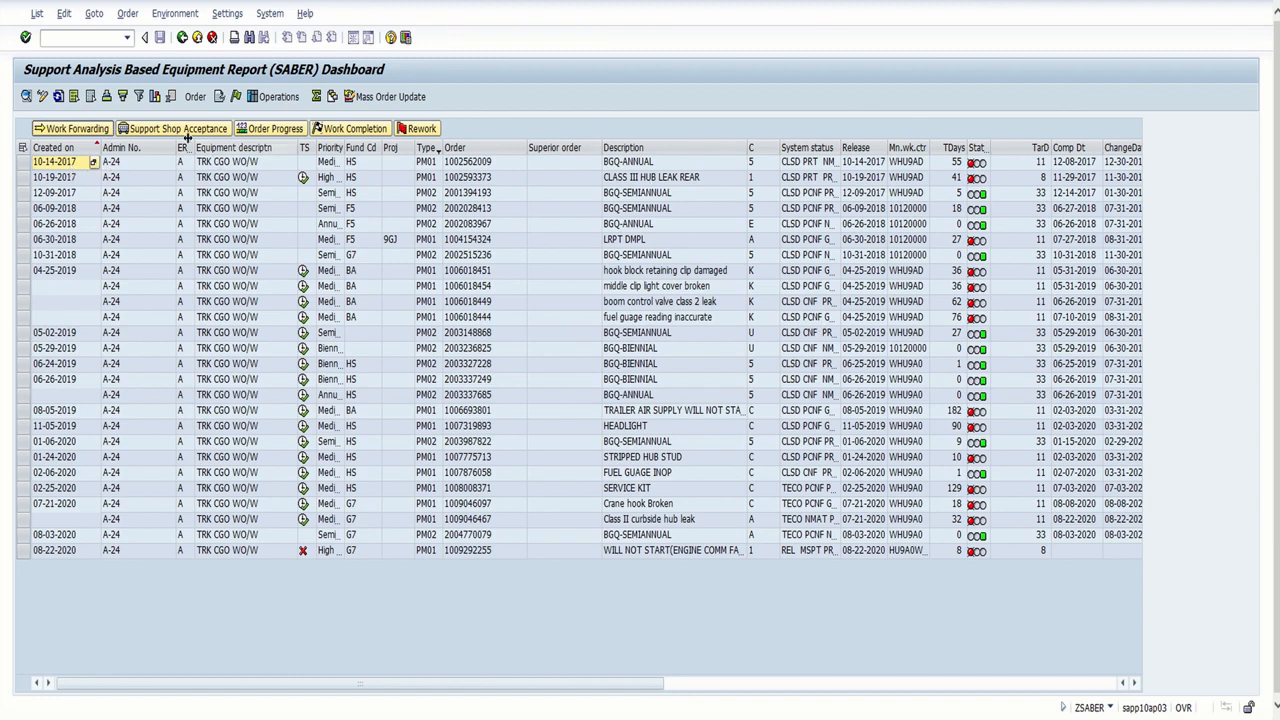
# Return to the selection criteria, clear the equipment number and set the main work center to whu9e0
pyautogui.click(182, 37)
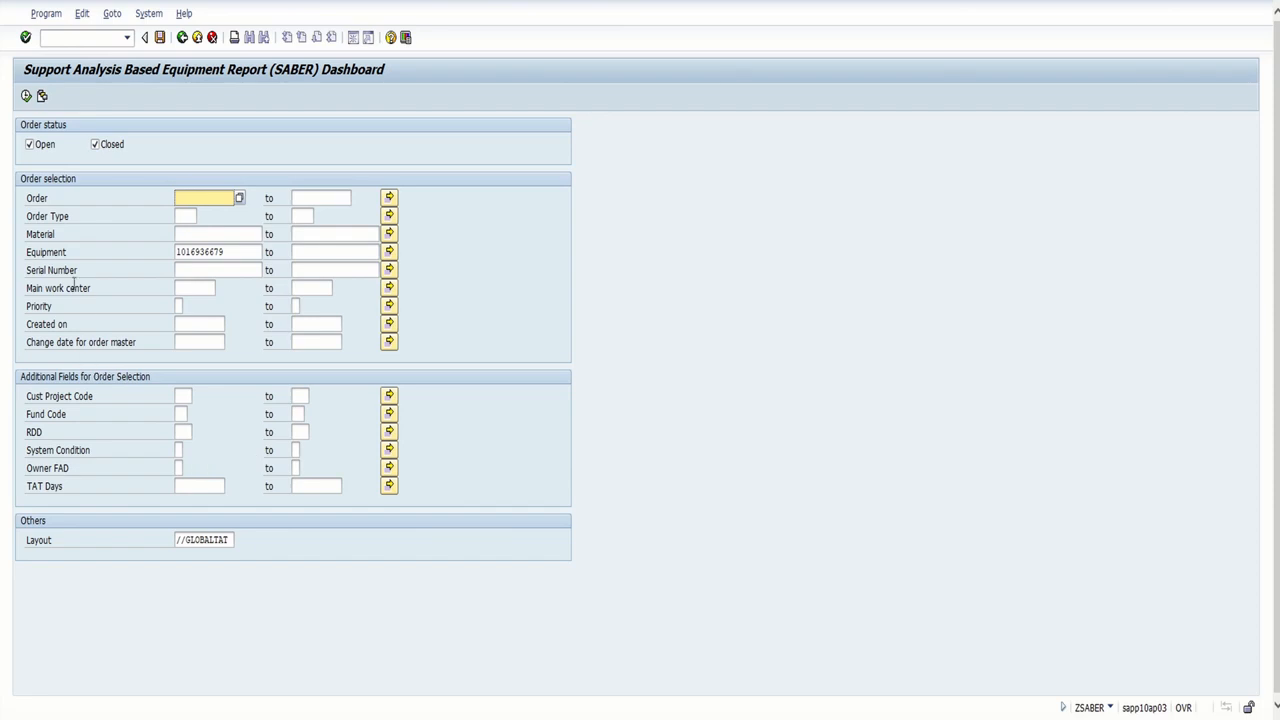
pyautogui.doubleClick(228, 251)
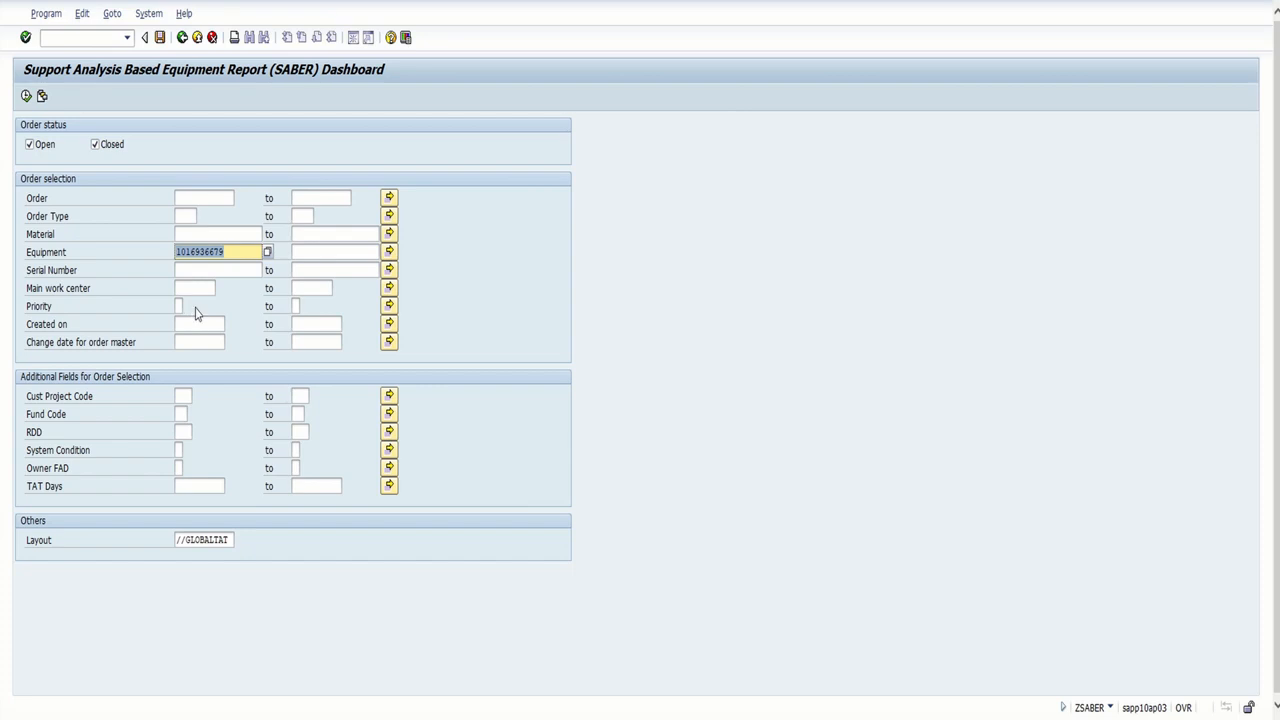
pyautogui.press('BackSpace')
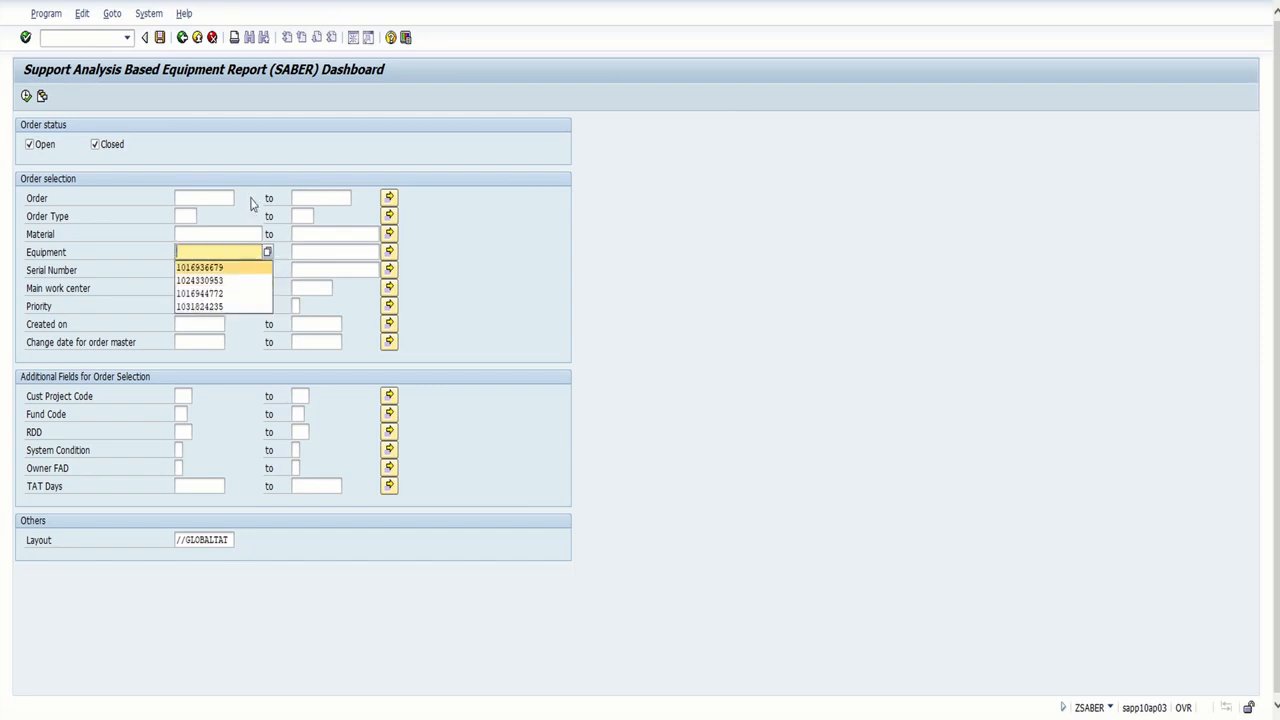
pyautogui.click(250, 187)
pyautogui.click(222, 198)
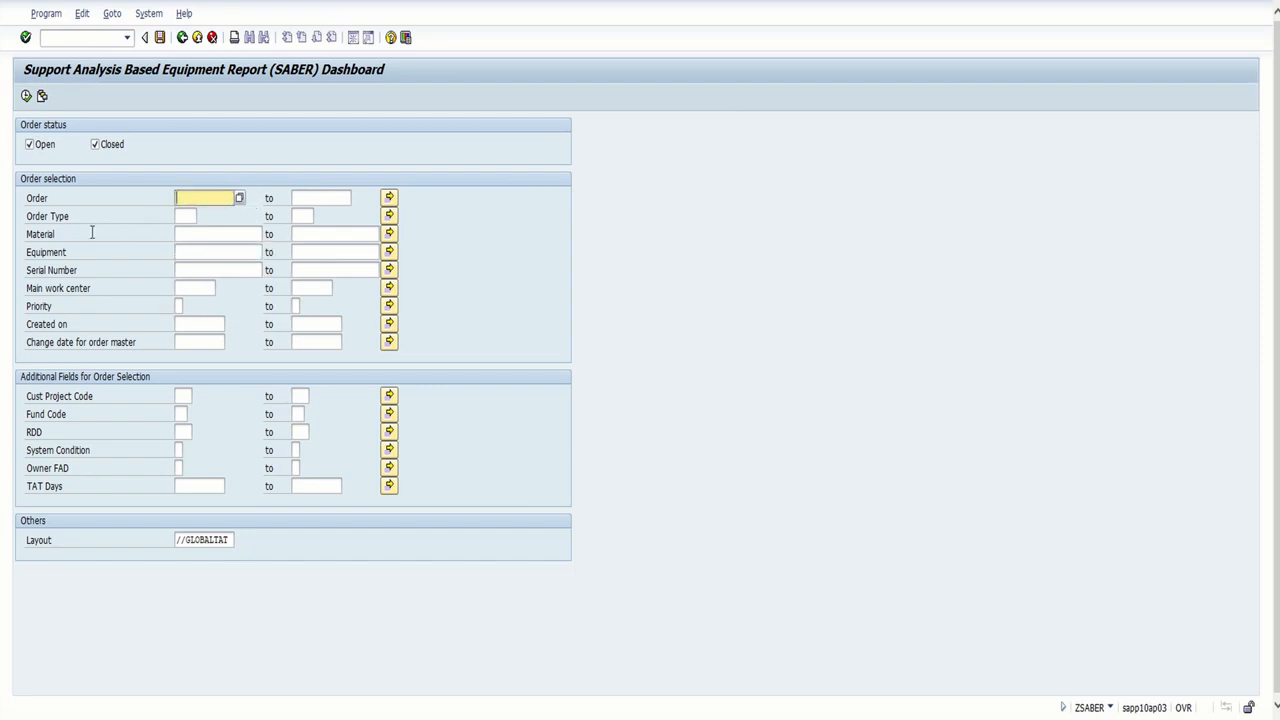
pyautogui.click(189, 288)
pyautogui.write('whse0')
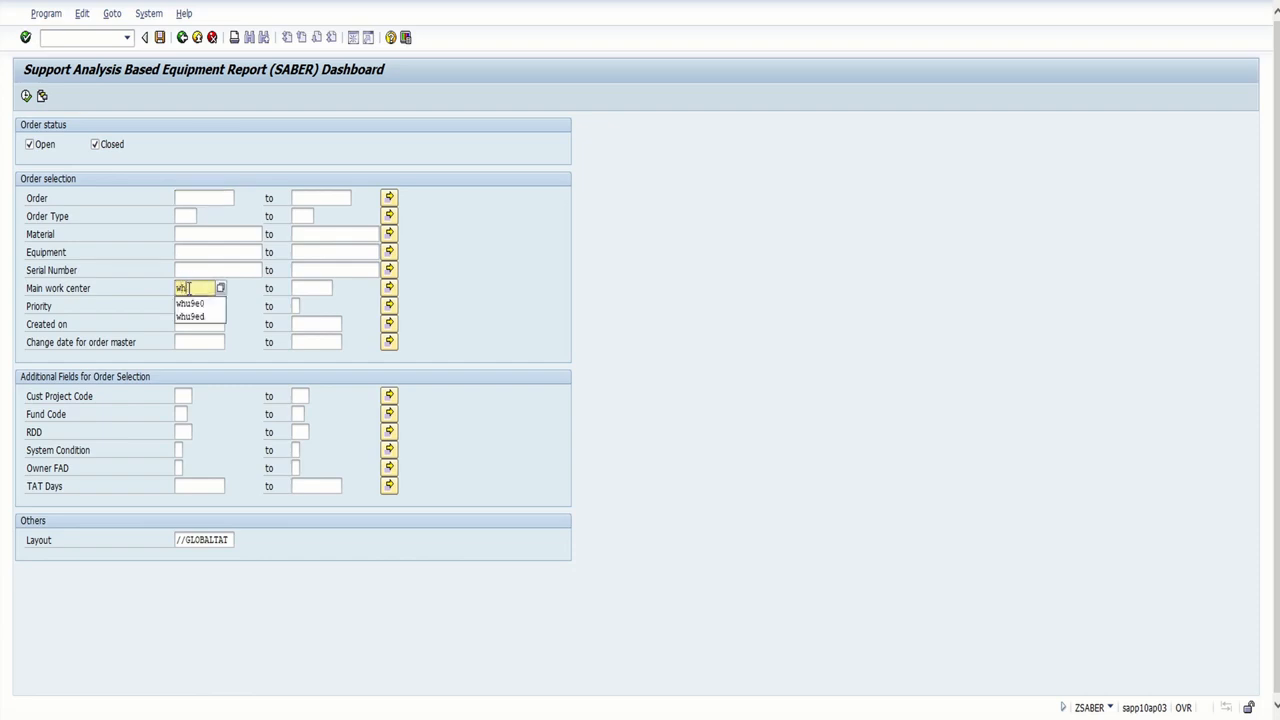
# Set the order type to PM01 (Maintenance Order) from the list of possible values
pyautogui.click(190, 217)
pyautogui.click(203, 217)
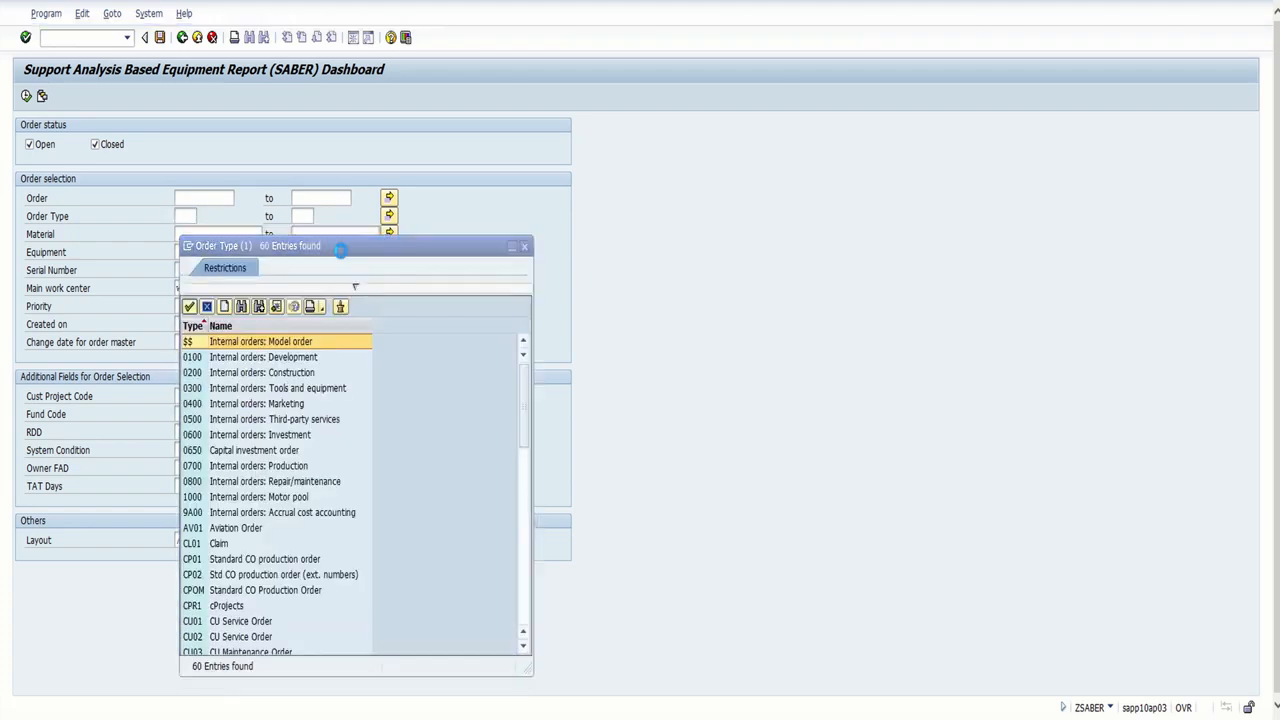
pyautogui.moveTo(341, 250); pyautogui.dragTo(443, 42)
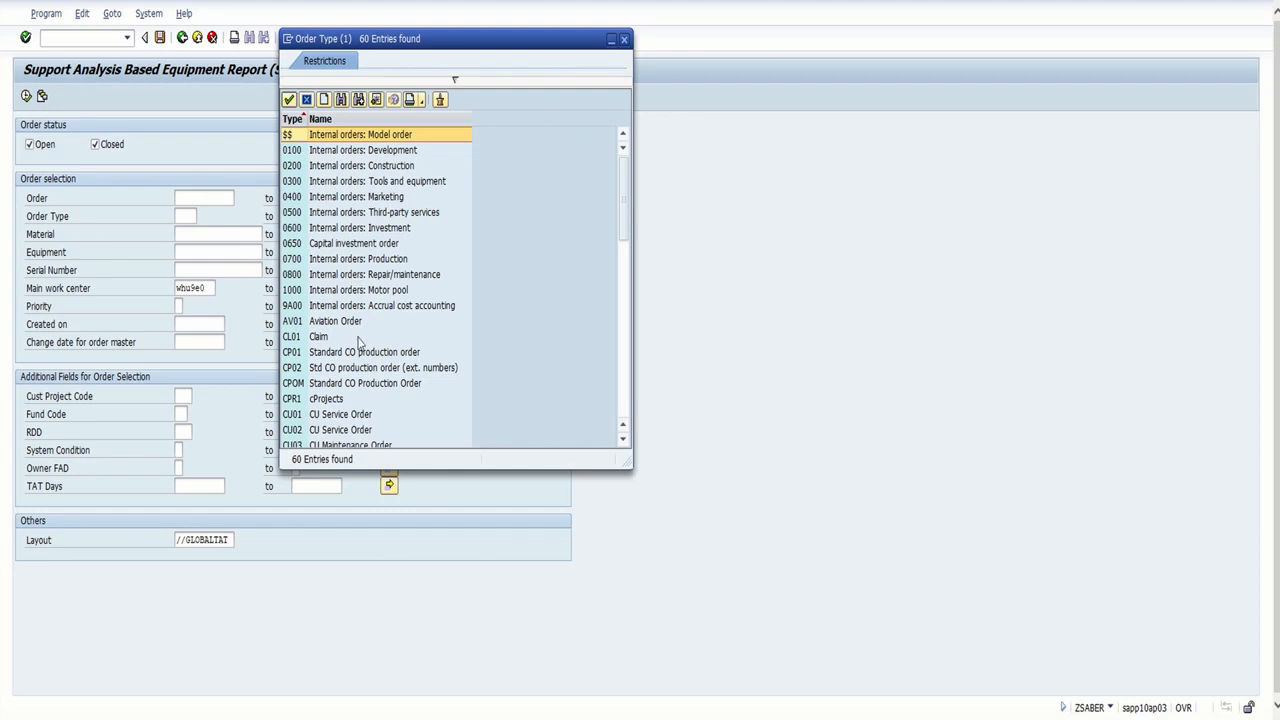
pyautogui.scroll(-7, 365, 330)
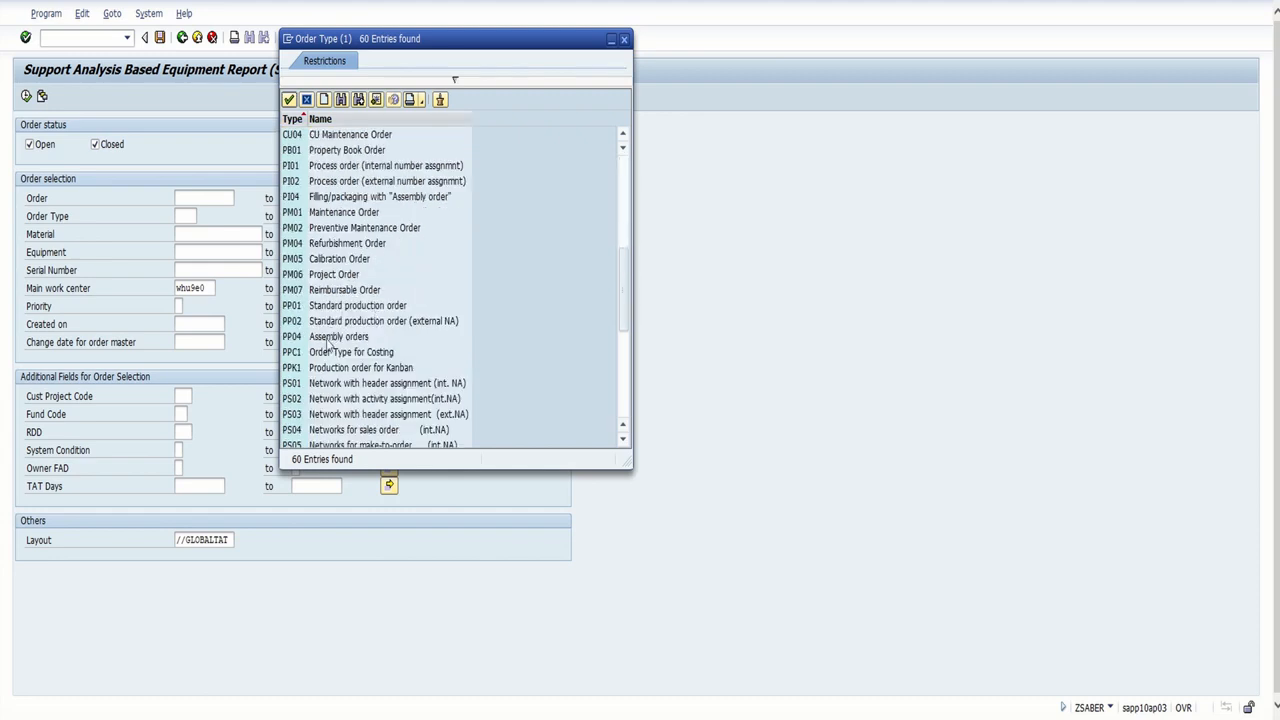
pyautogui.doubleClick(339, 214)
# Exclude closed orders, run the report and review the work center's open PM01 orders
pyautogui.click(96, 145)
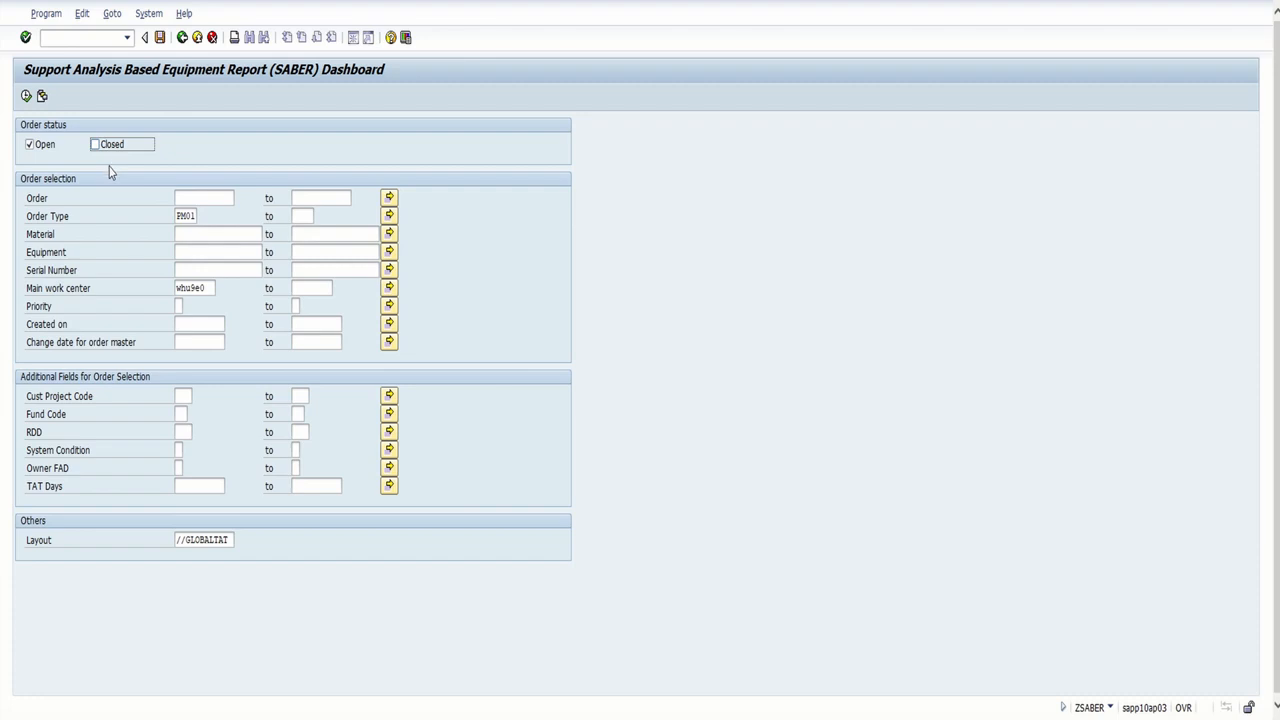
pyautogui.click(27, 97)
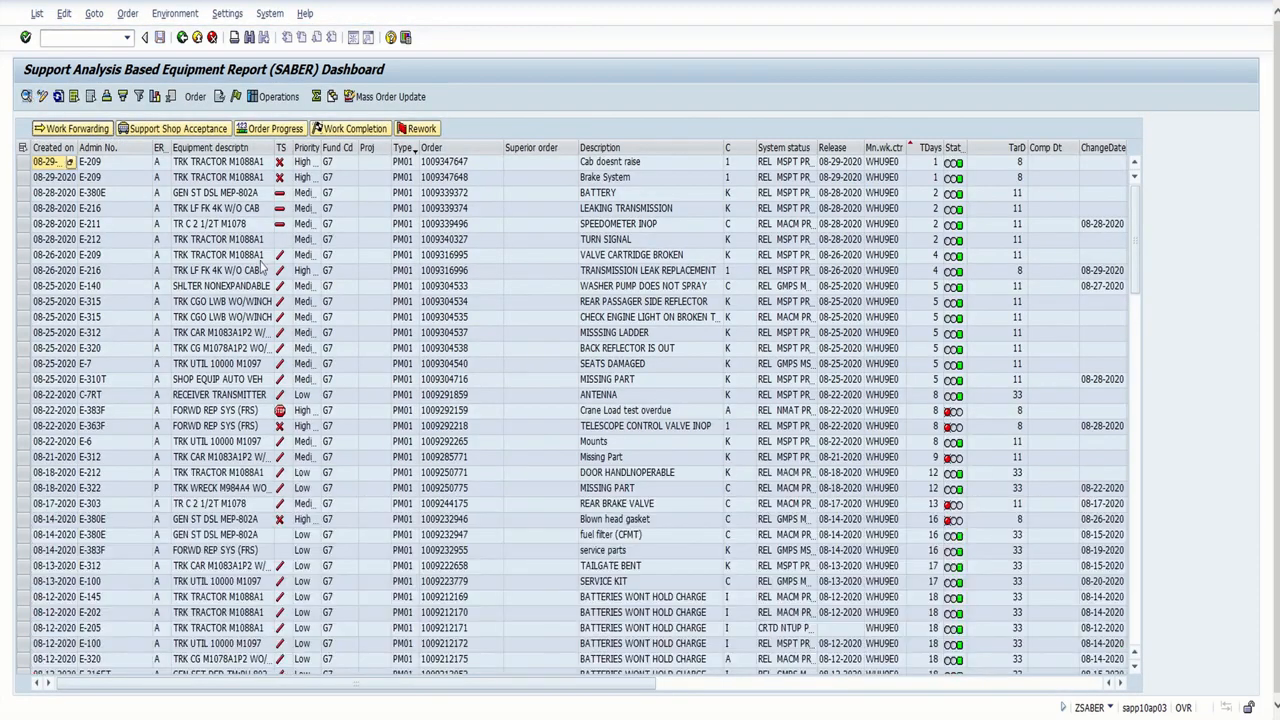
pyautogui.scroll(-12, 405, 447)
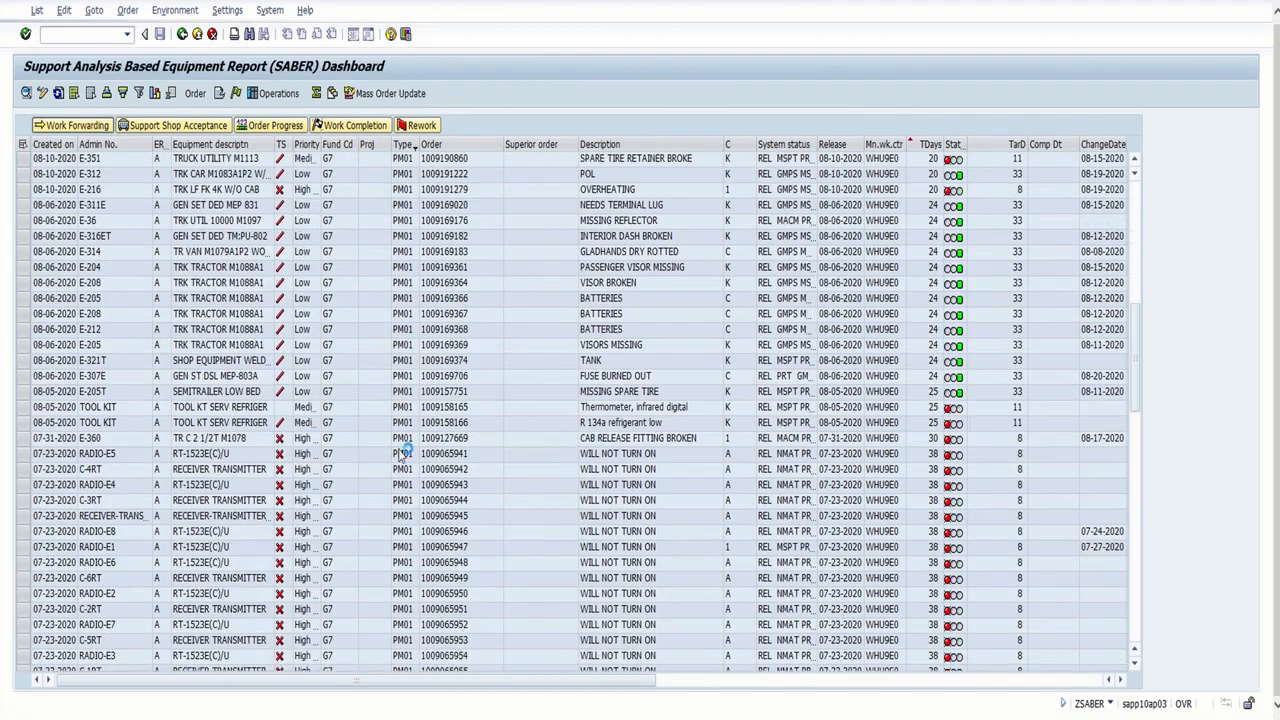
pyautogui.scroll(-8, 400, 455)
pyautogui.scroll(-15, 400, 455)
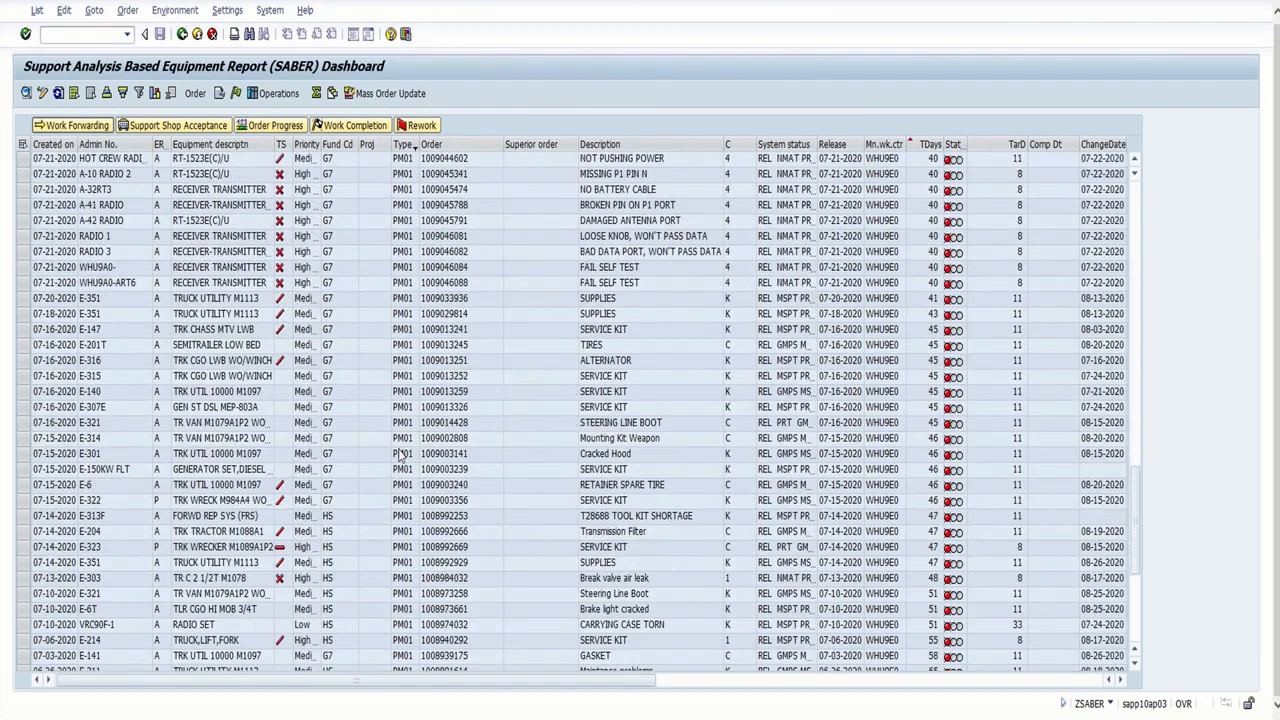
pyautogui.scroll(10, 400, 455)
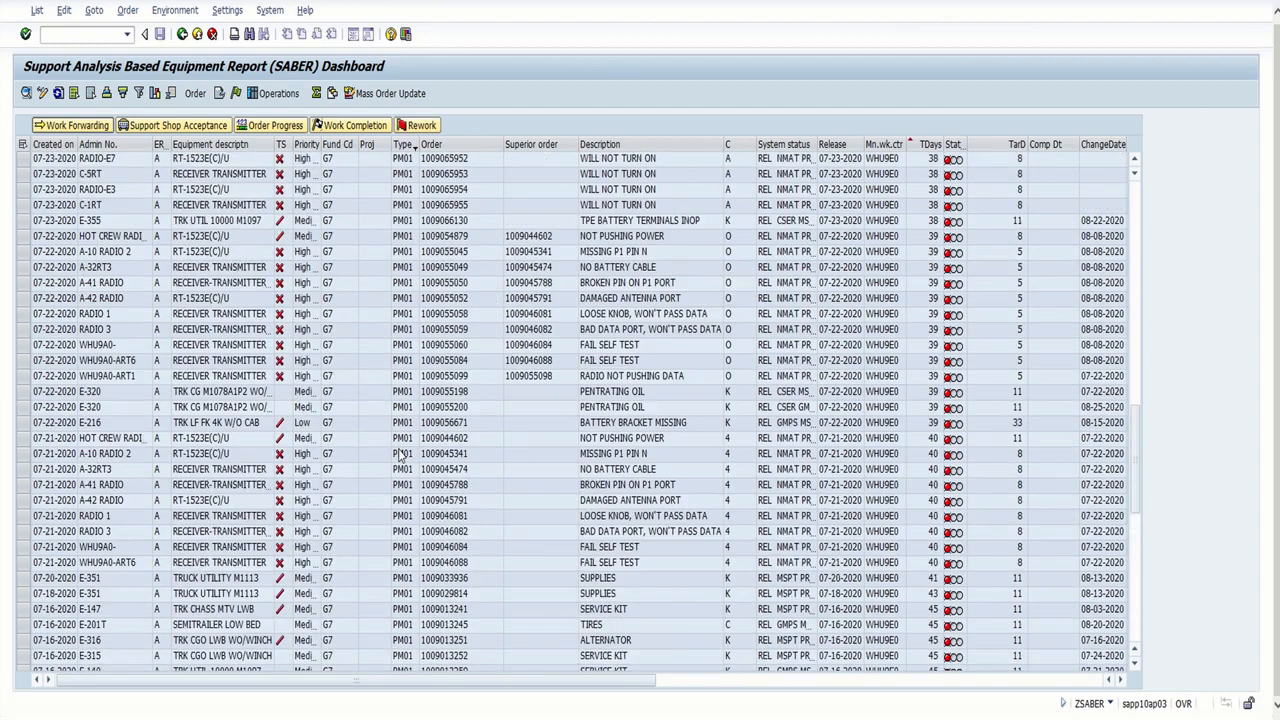
pyautogui.scroll(12, 400, 455)
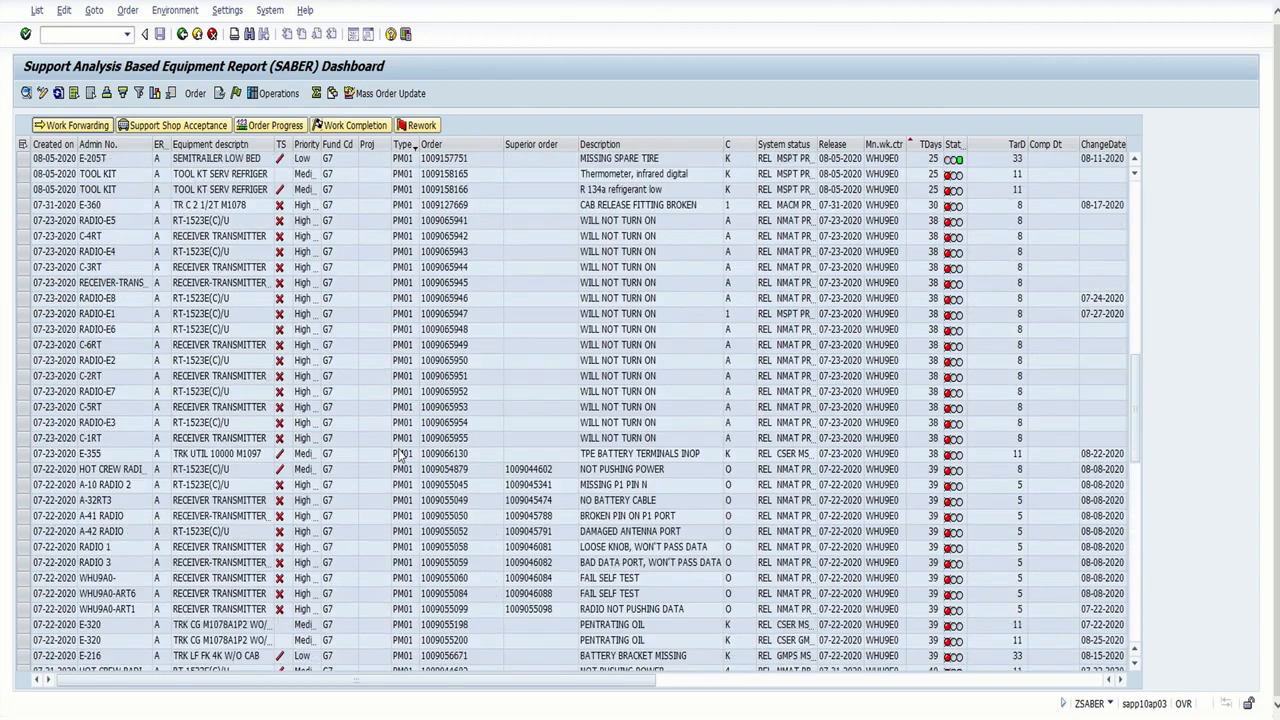
pyautogui.scroll(8, 400, 455)
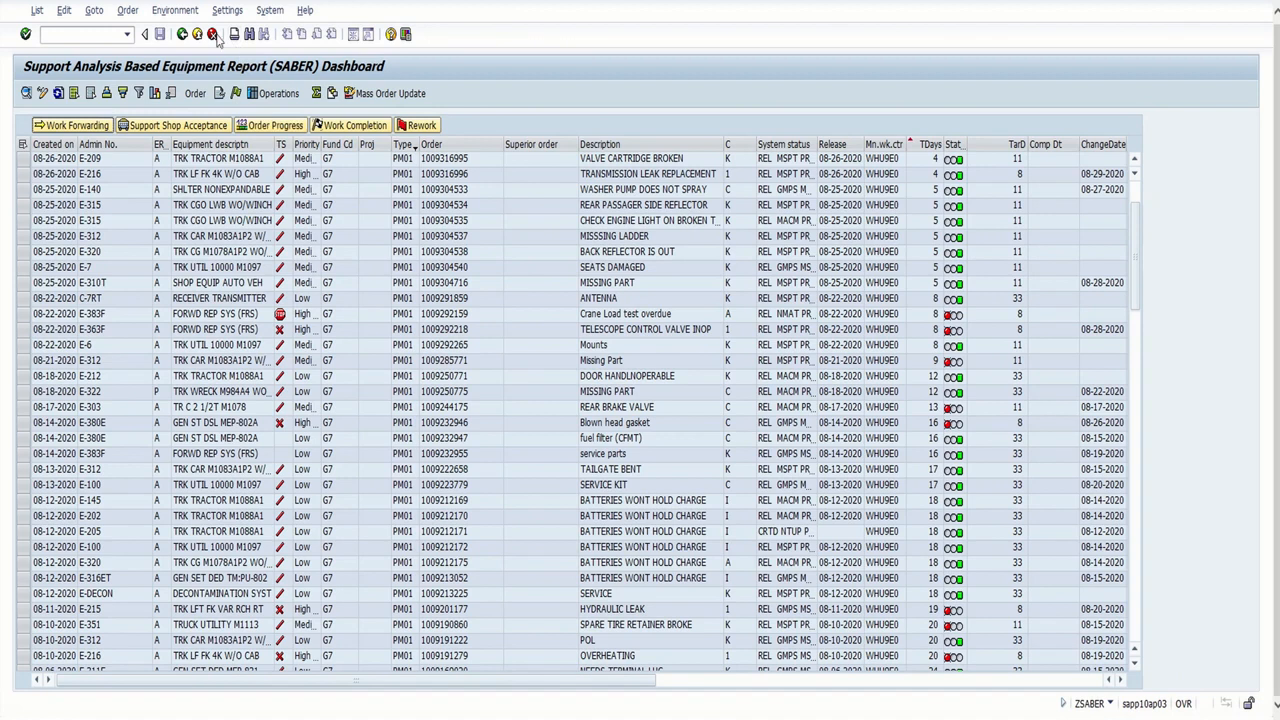
# Return to the selection criteria, switch the order status from open to closed and run the report
pyautogui.click(183, 36)
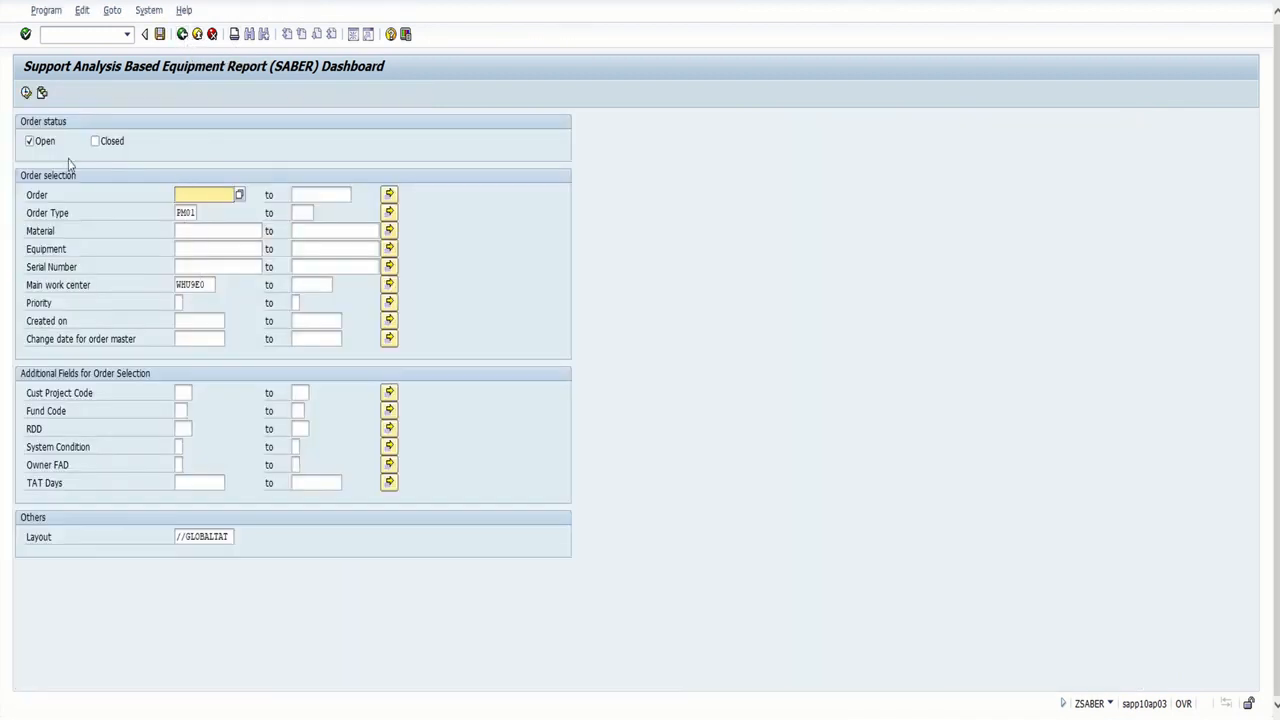
pyautogui.click(29, 142)
pyautogui.click(94, 142)
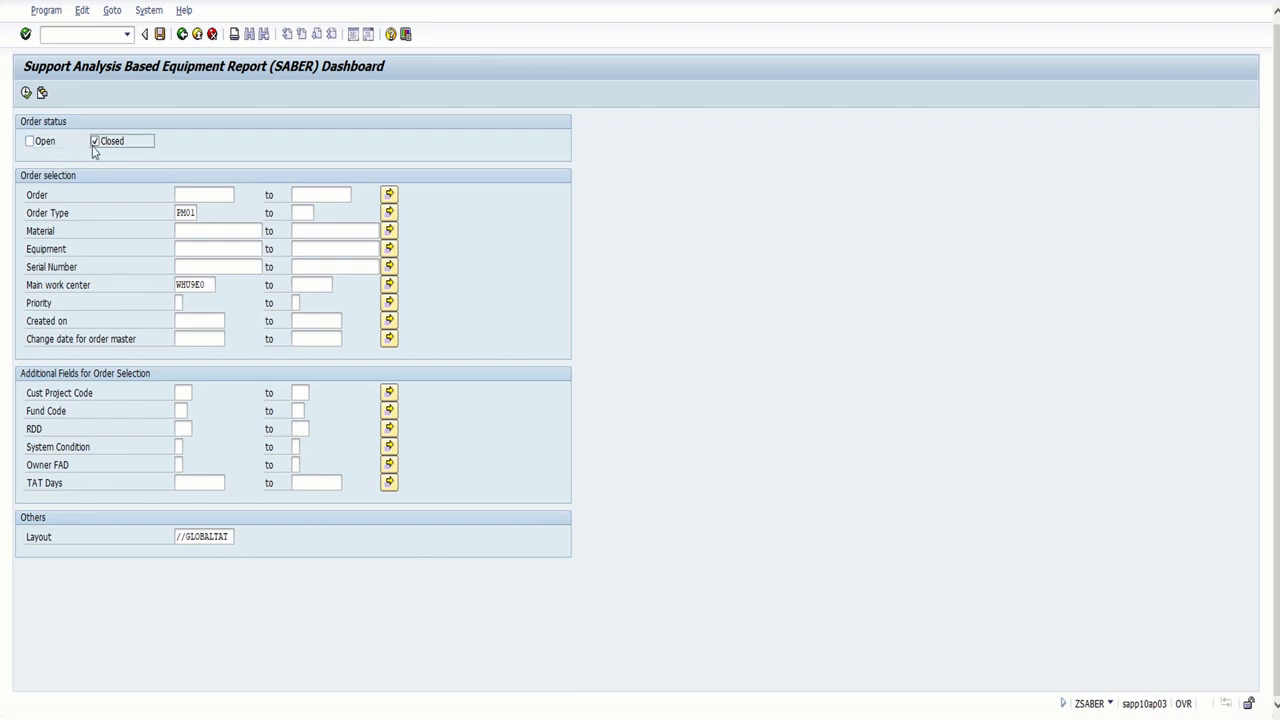
pyautogui.click(26, 92)
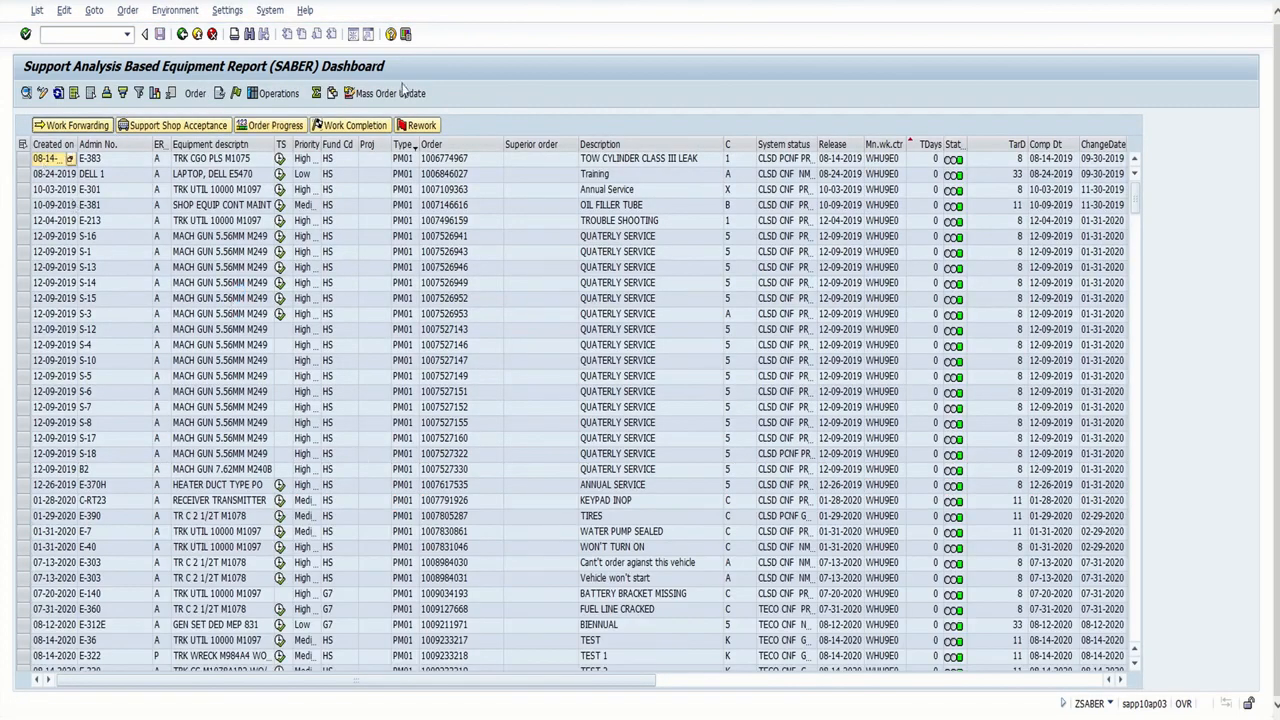
# Search the Type column of the closed orders for pm01
pyautogui.click(396, 146)
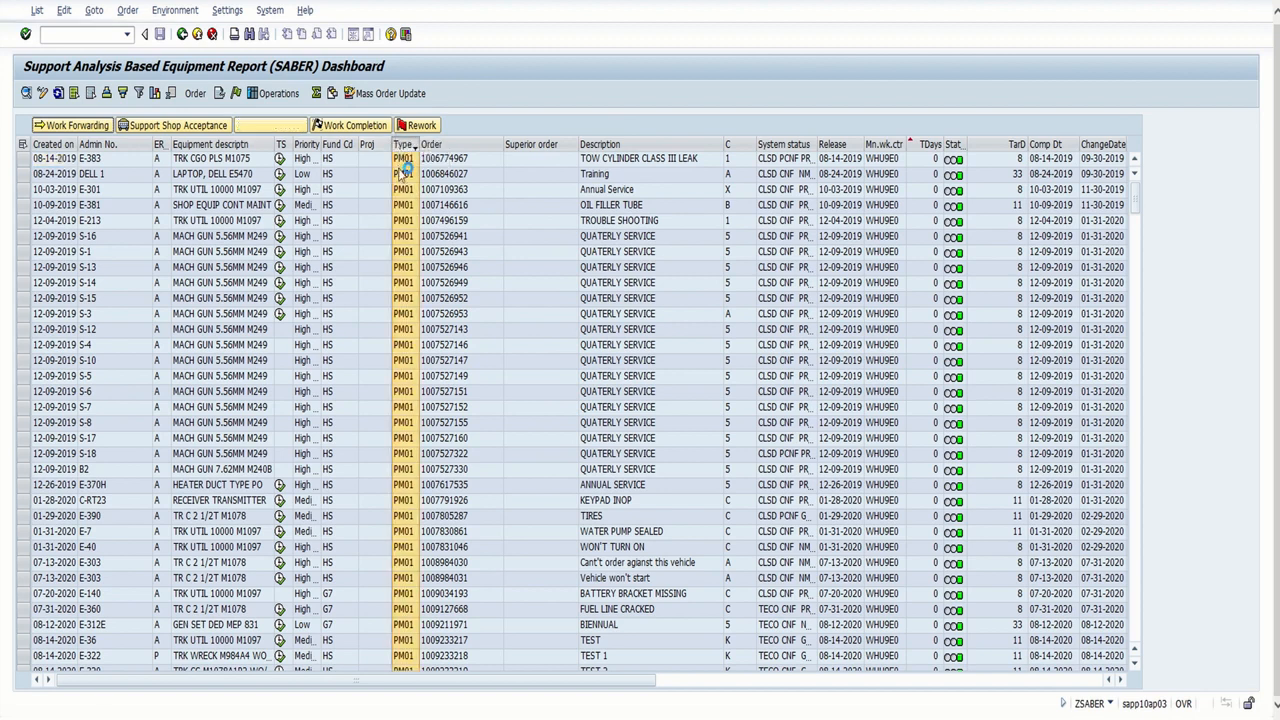
pyautogui.rightClick(402, 147)
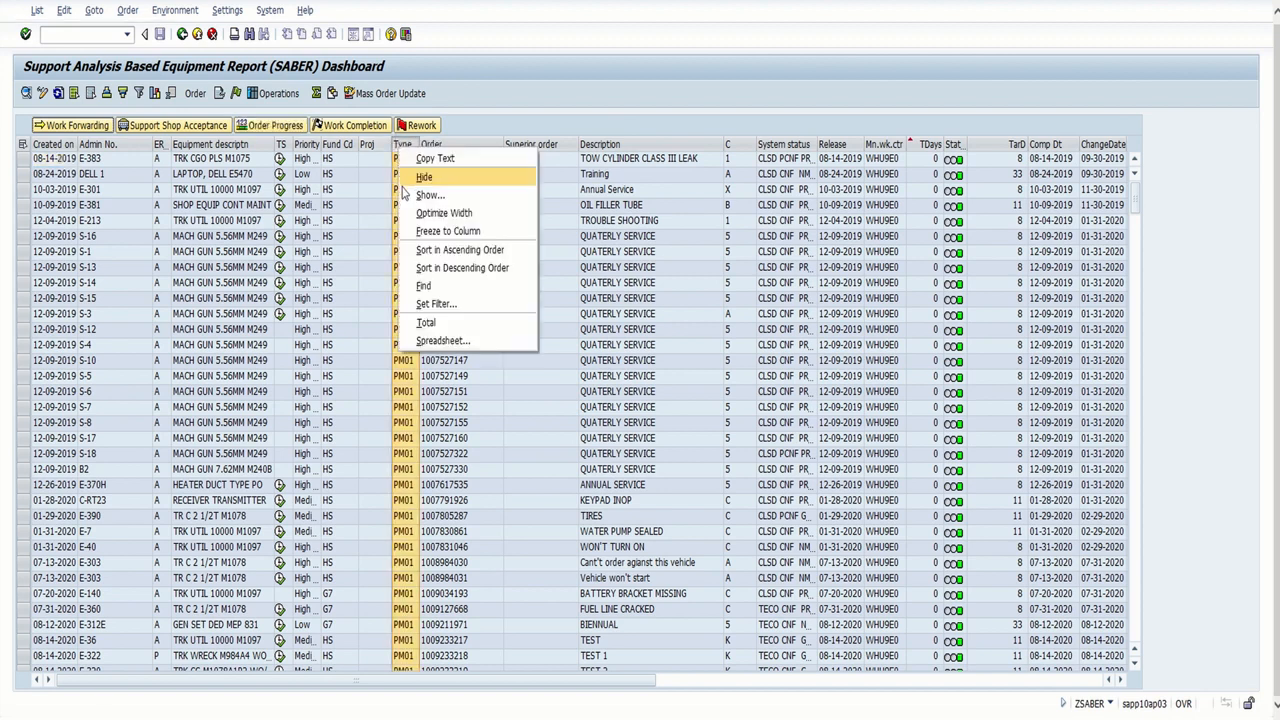
pyautogui.click(428, 286)
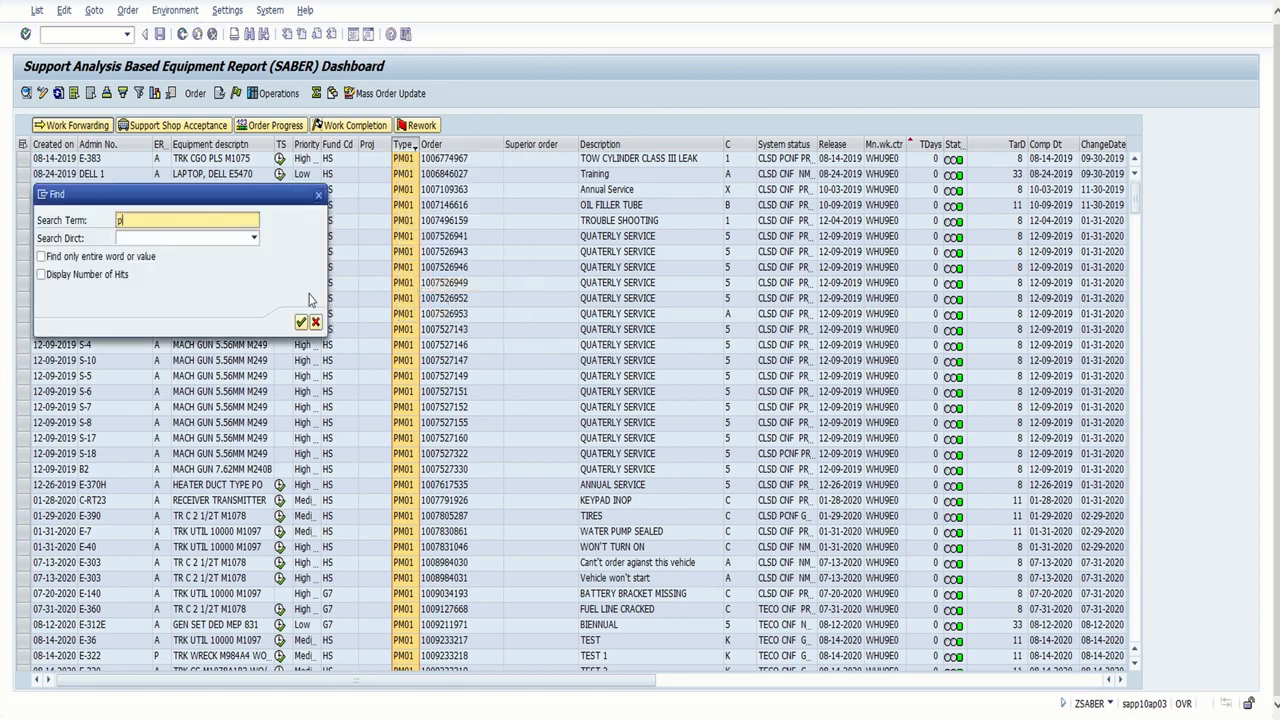
pyautogui.write('pm01')
pyautogui.click(301, 322)
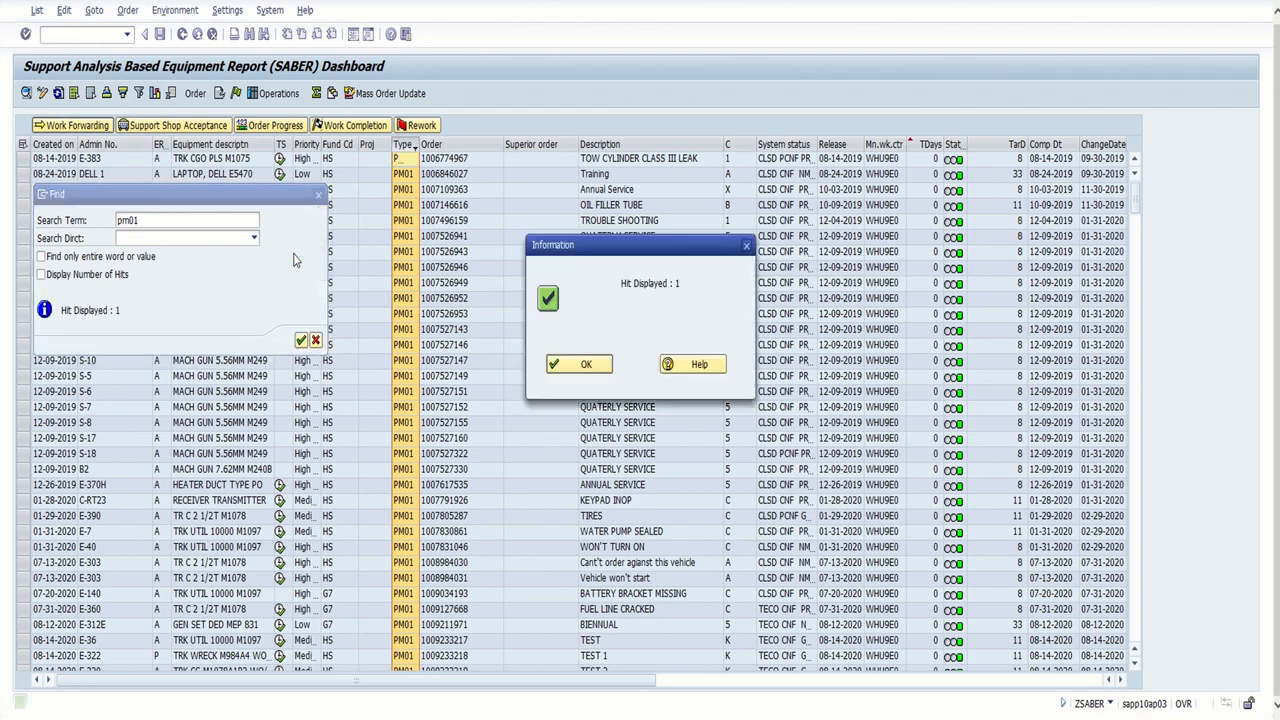
pyautogui.click(318, 195)
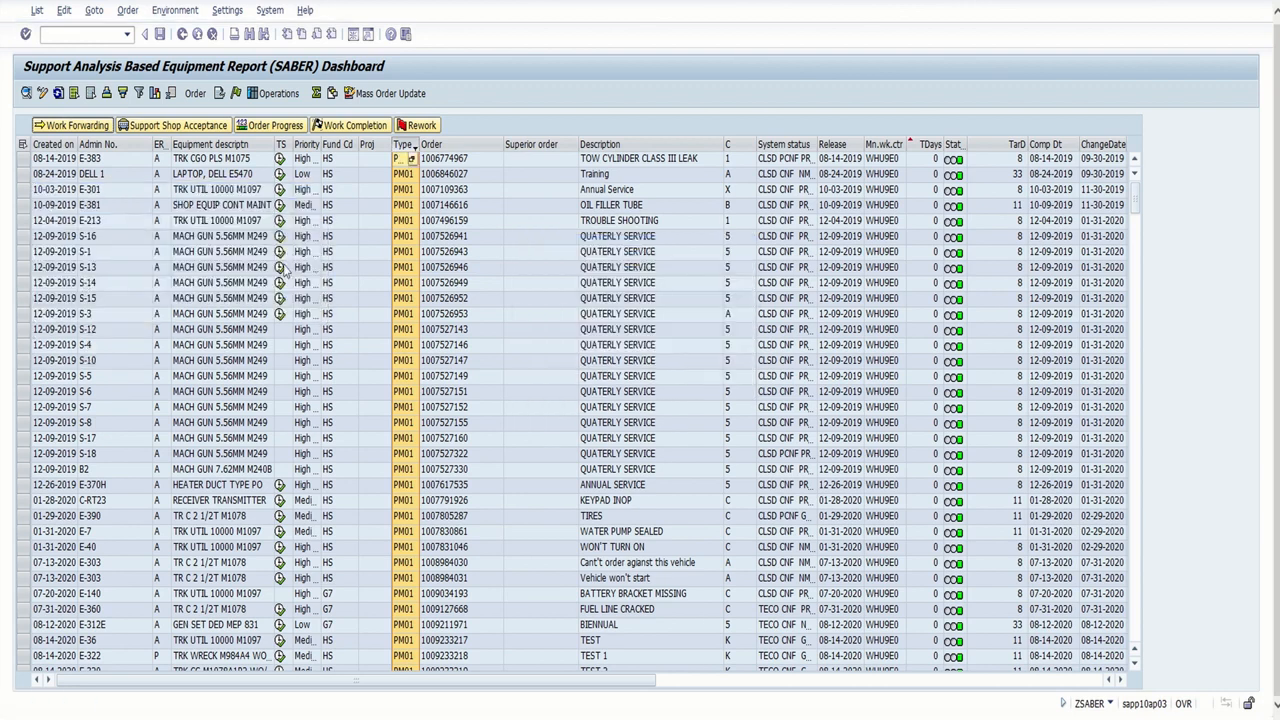
# Repeat the search for pm01 in the Type column with the number of hits displayed, and close the result
pyautogui.rightClick(410, 146)
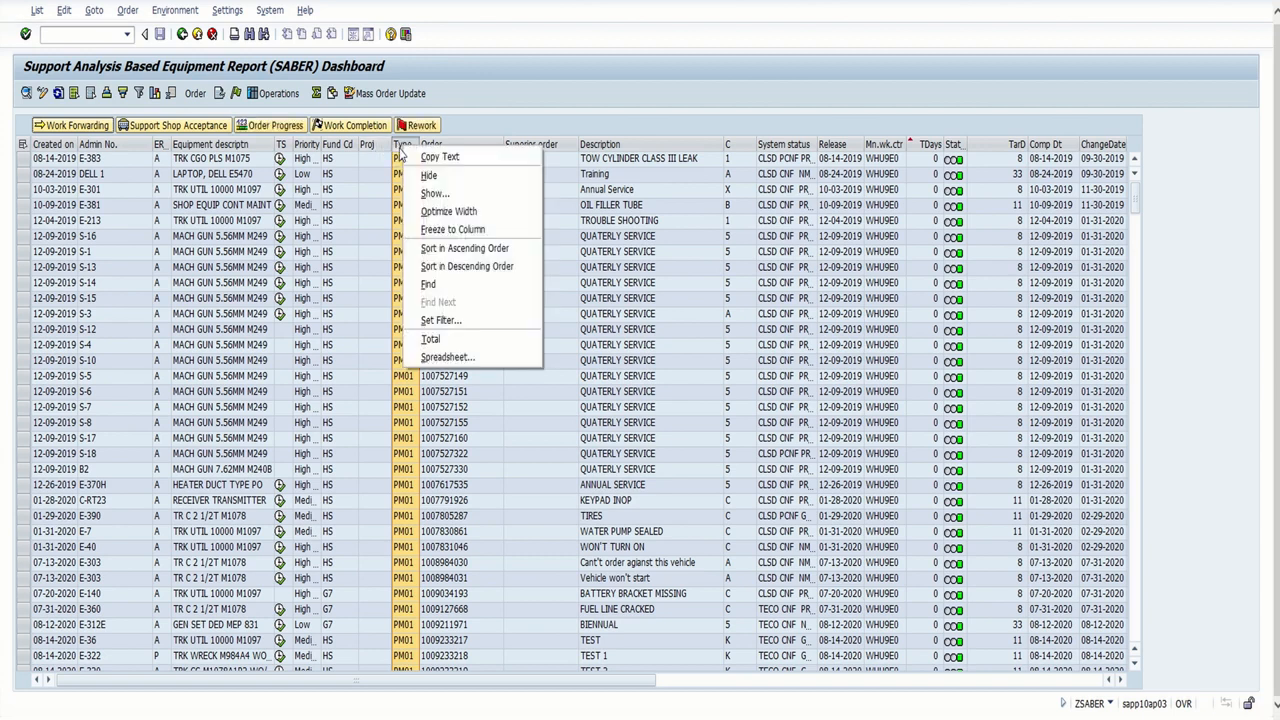
pyautogui.click(428, 284)
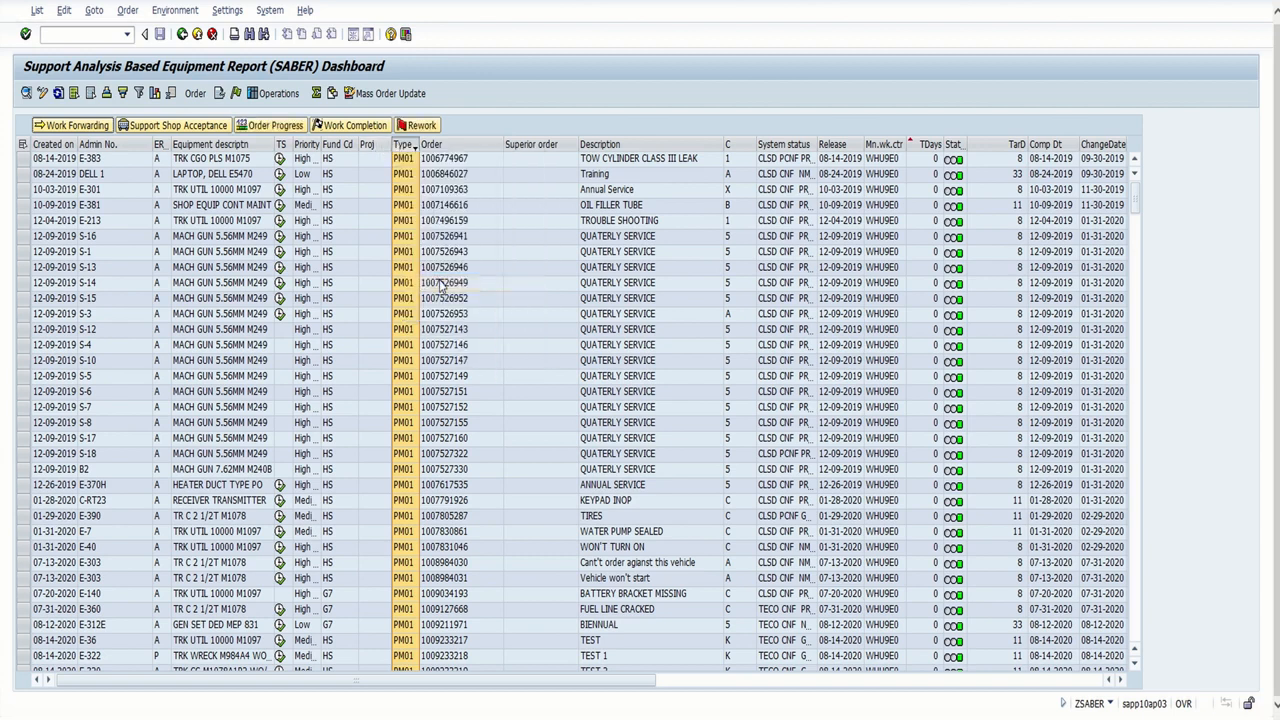
pyautogui.write('pm01')
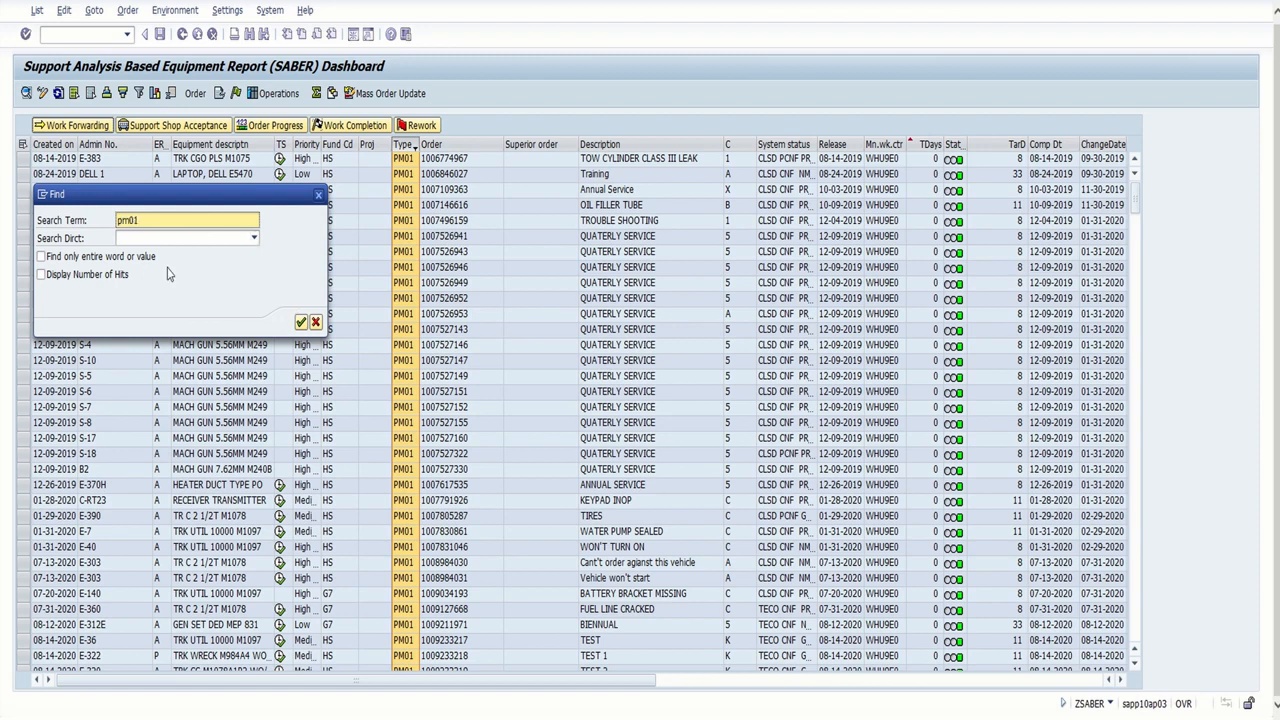
pyautogui.click(125, 277)
pyautogui.click(301, 323)
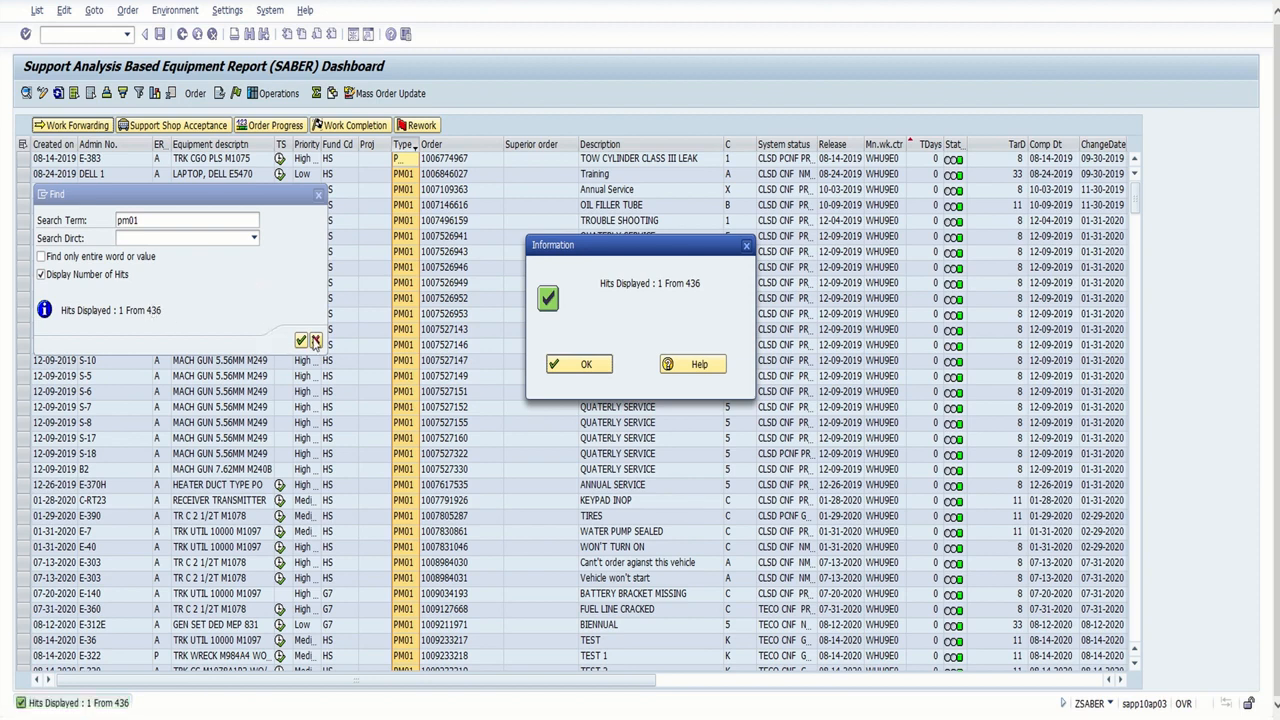
pyautogui.click(318, 194)
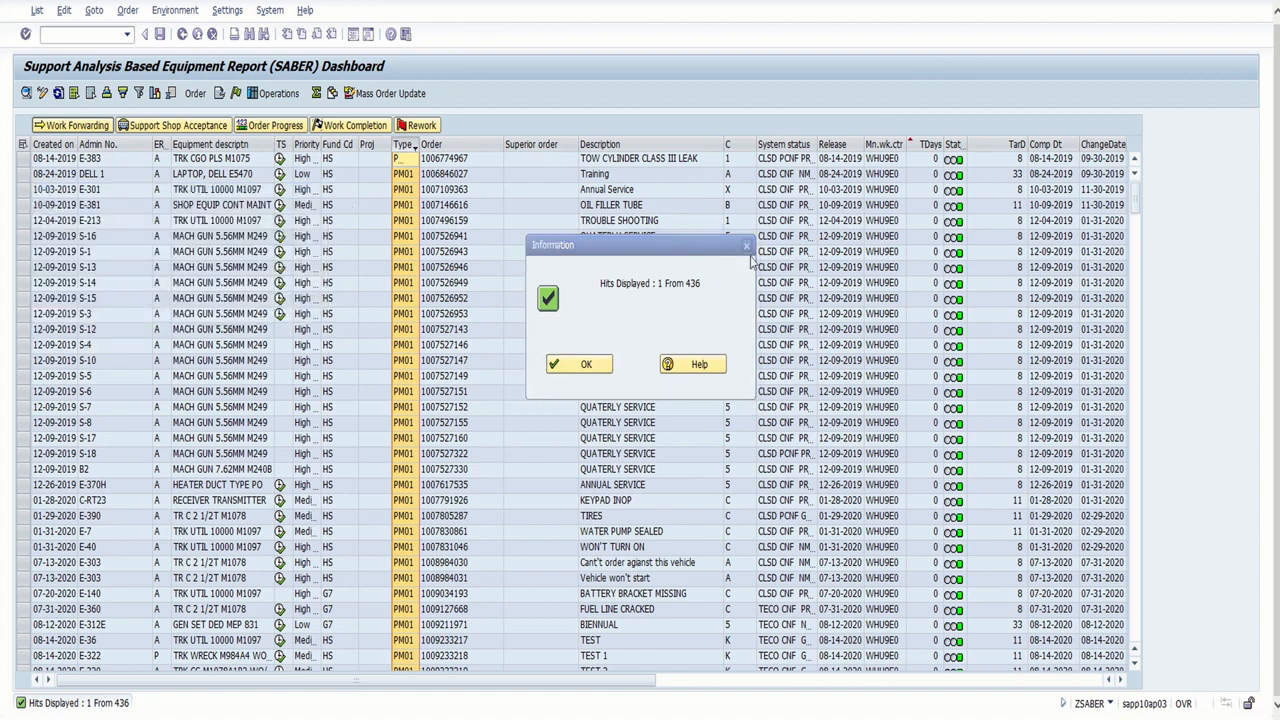
pyautogui.click(746, 246)
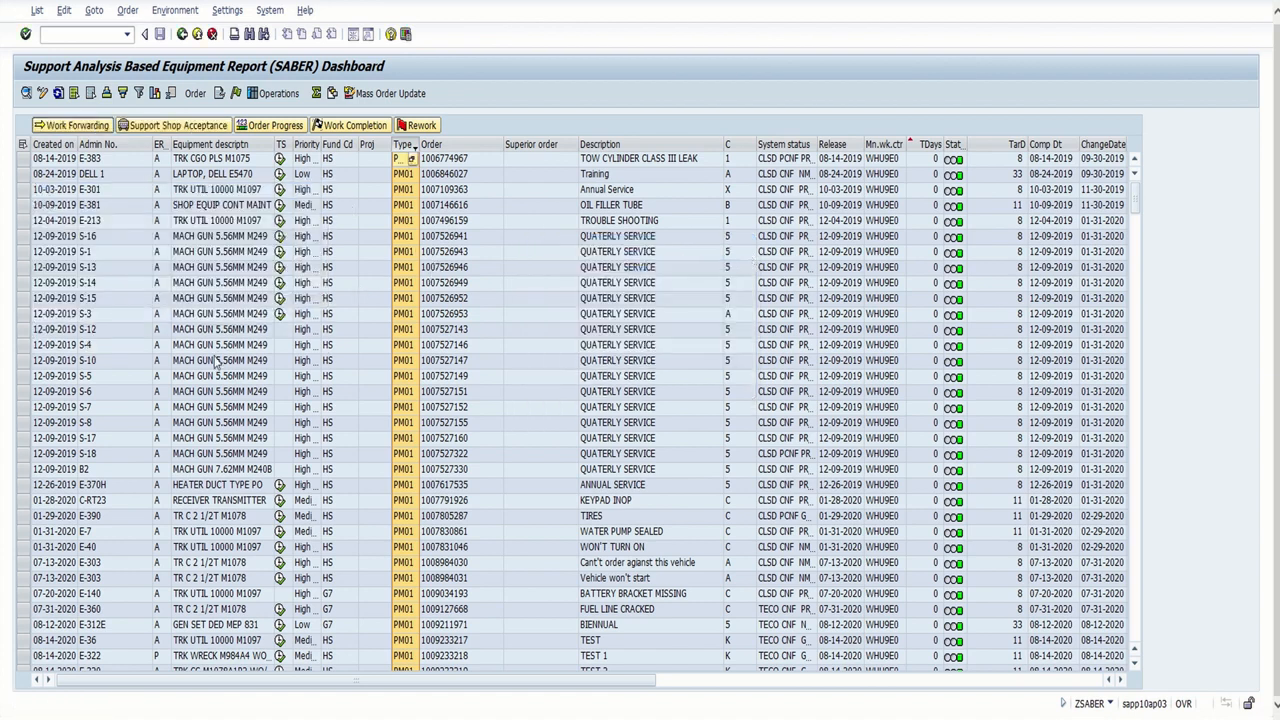